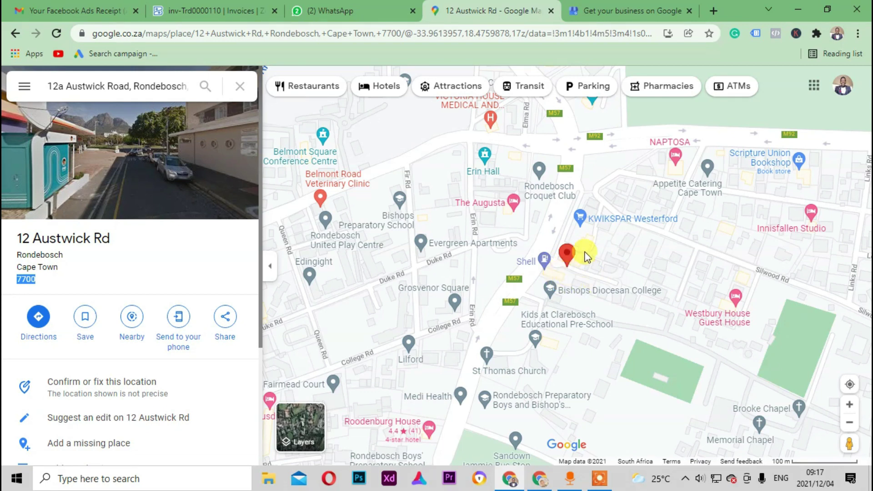
click(617, 10)
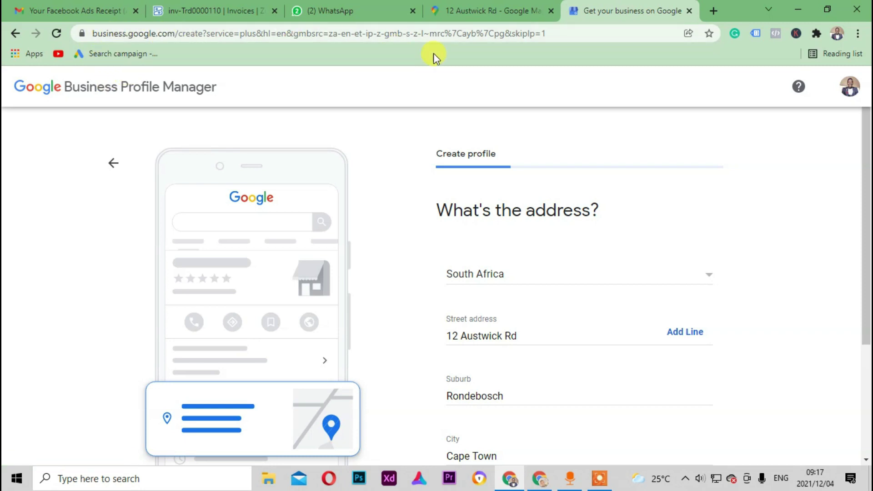
click(496, 10)
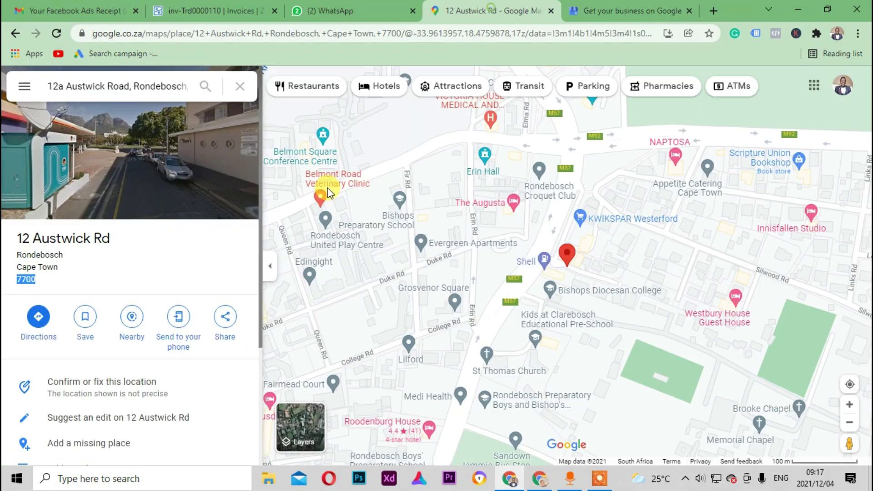
scroll(100, 403, down, 2)
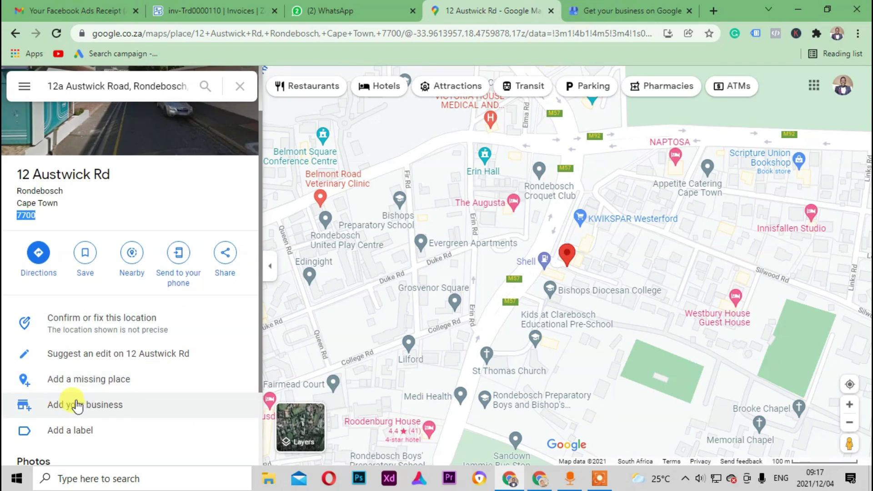
click(619, 14)
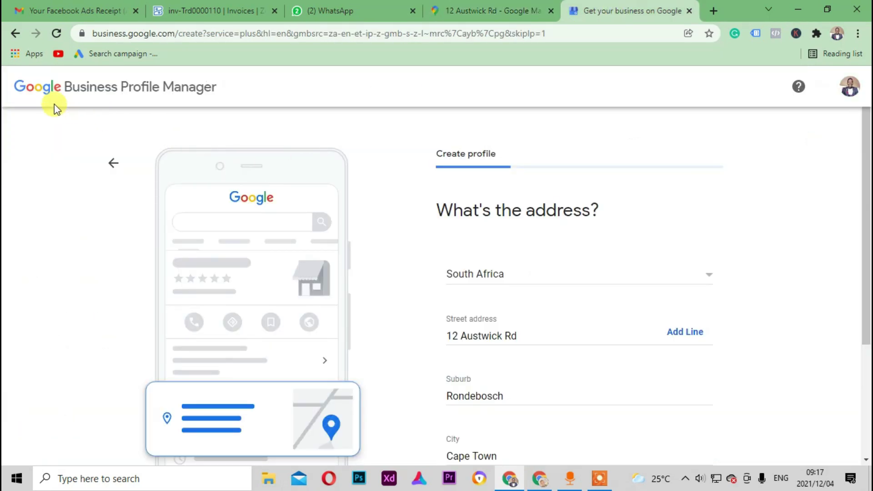
scroll(537, 200, down, 3)
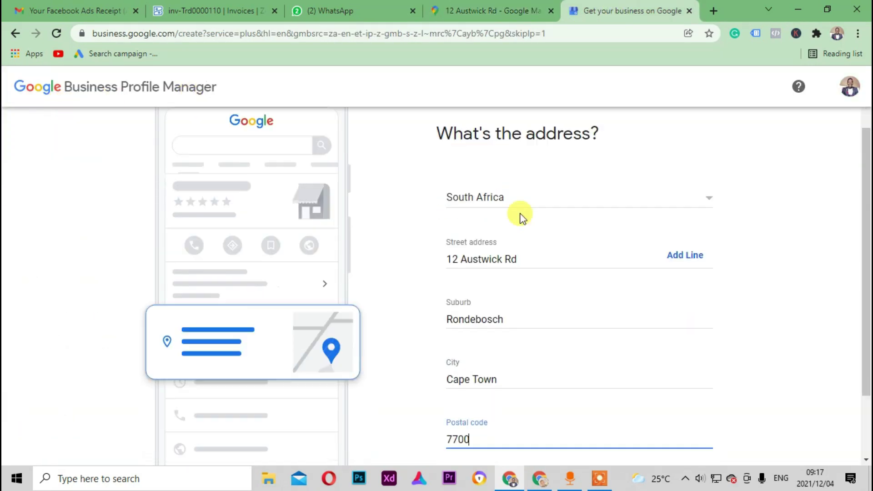
scroll(332, 225, up, 3)
scroll(405, 226, down, 3)
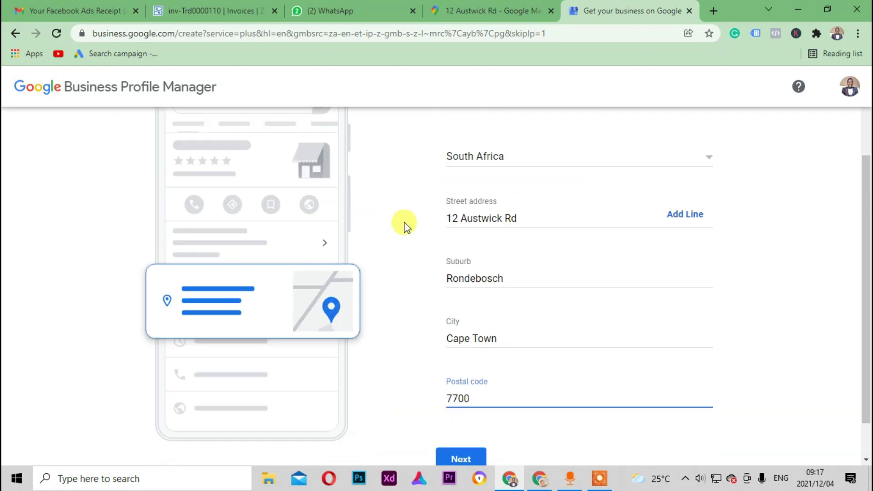
scroll(489, 337, up, 1)
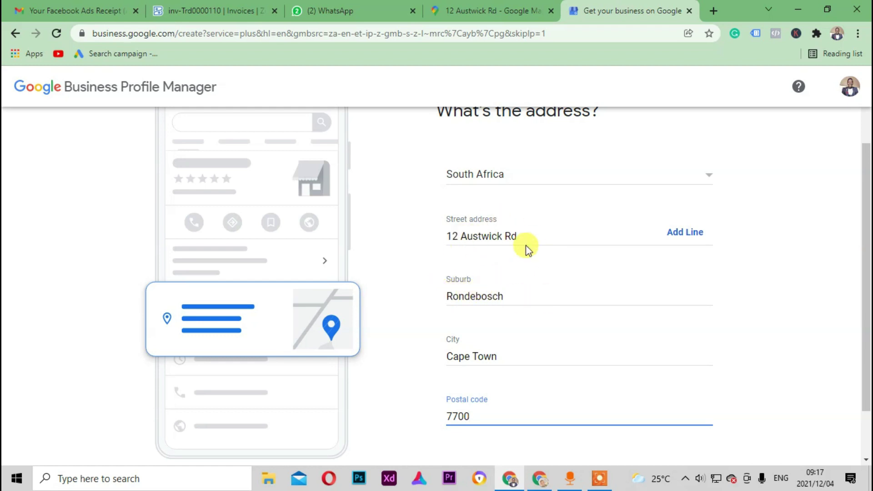
scroll(464, 364, down, 1)
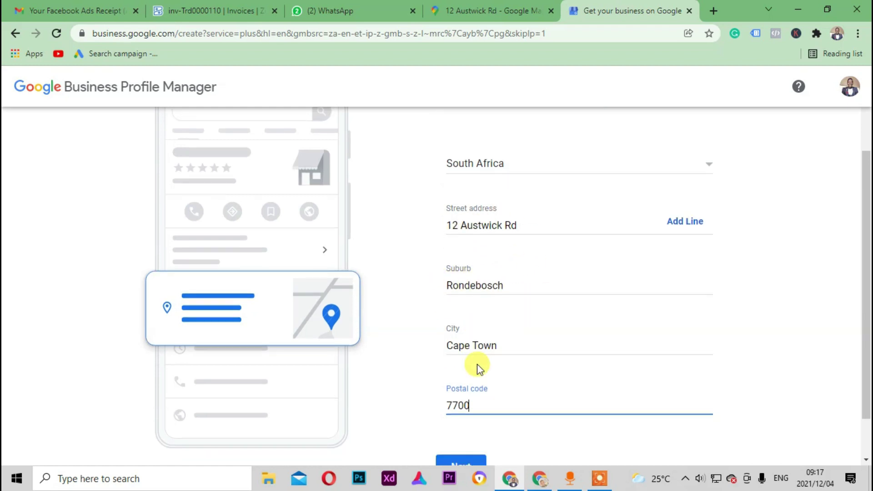
click(473, 415)
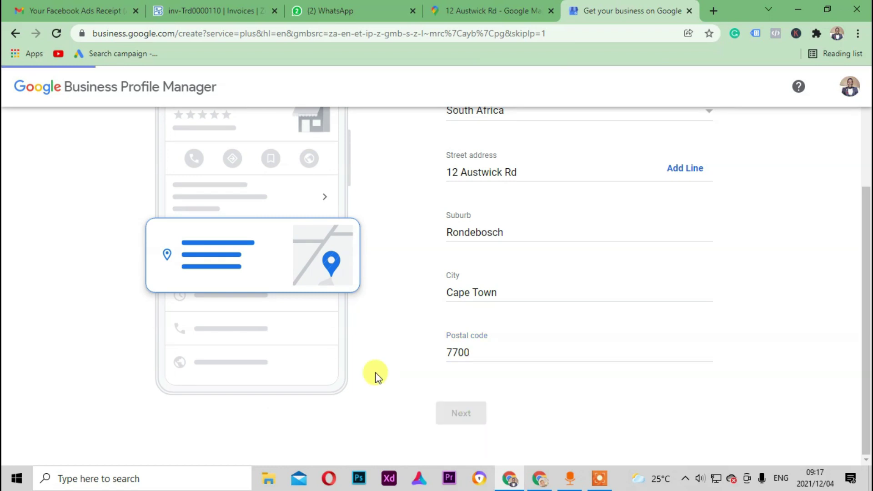
Step: Confirm none of the suggested listings match, and say the spa offers home and office visits
scroll(496, 214, up, 3)
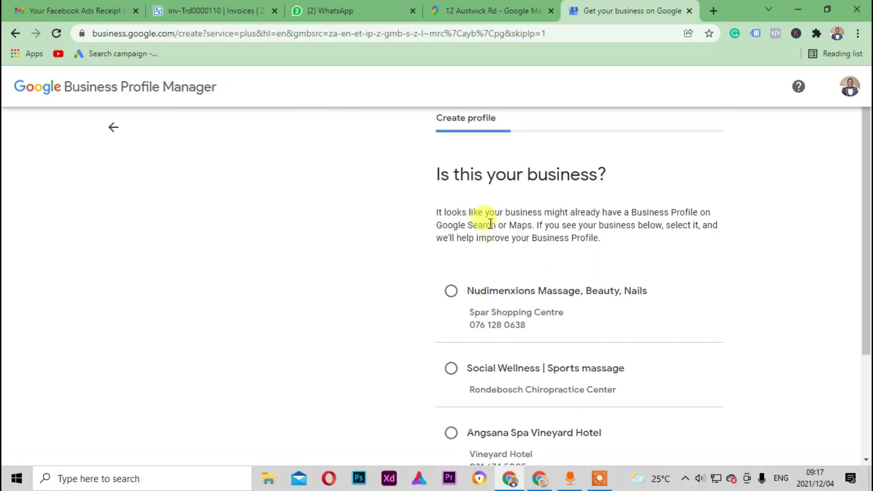
scroll(494, 211, down, 2)
scroll(482, 191, up, 1)
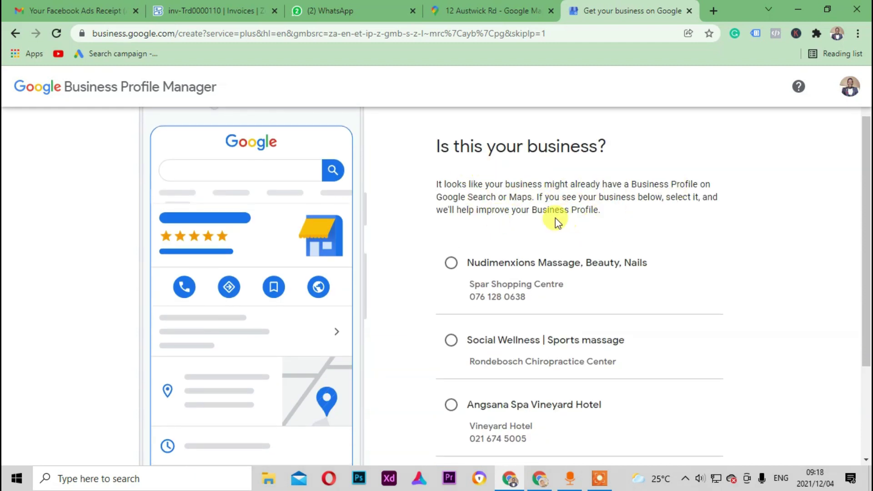
scroll(555, 218, down, 2)
click(451, 341)
click(454, 399)
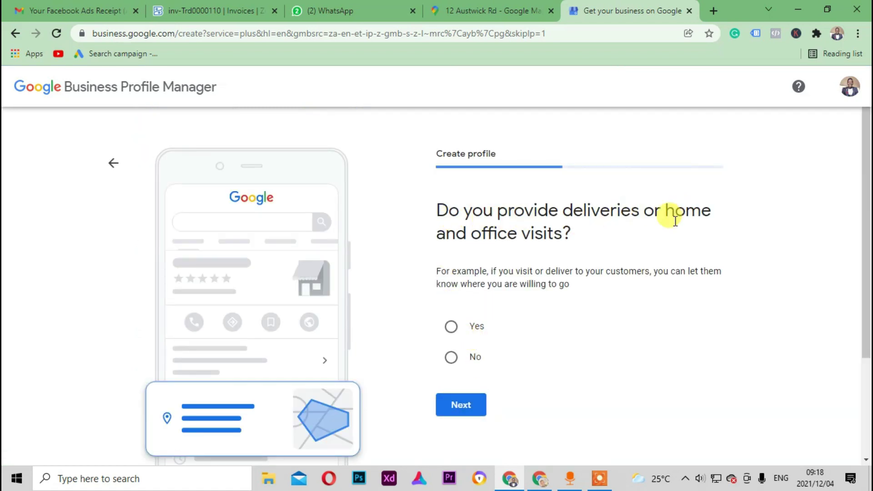
click(451, 327)
click(463, 403)
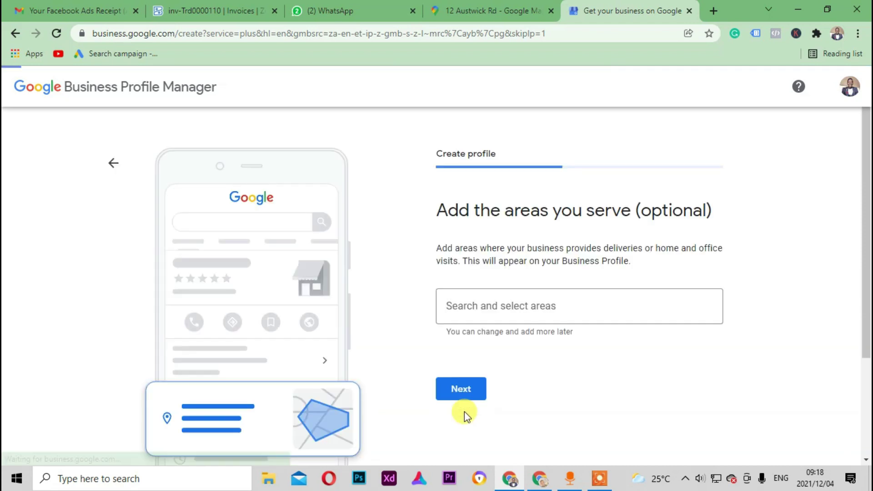
Step: Add Cape Town and Western Cape as service areas
click(487, 306)
text(cap)
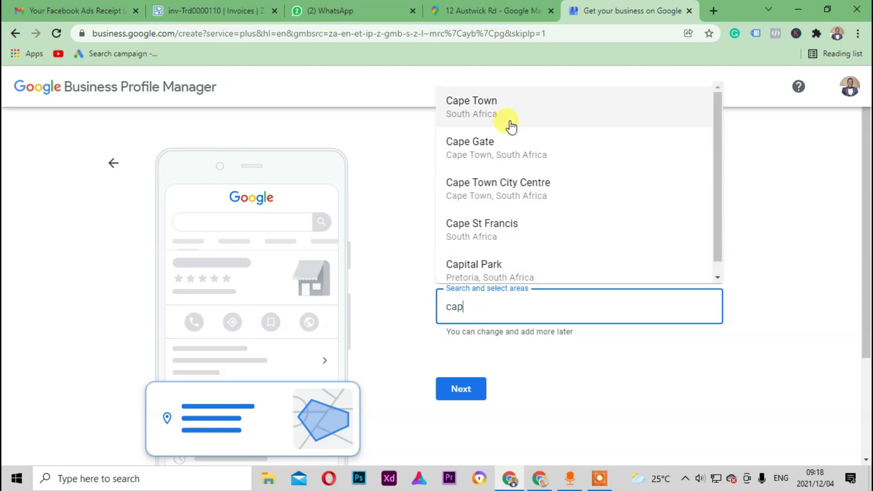
click(478, 116)
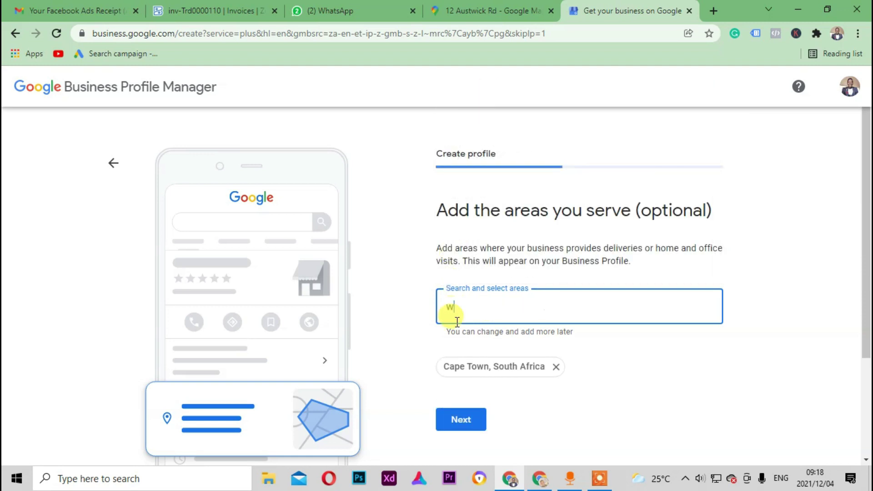
text(wesye)
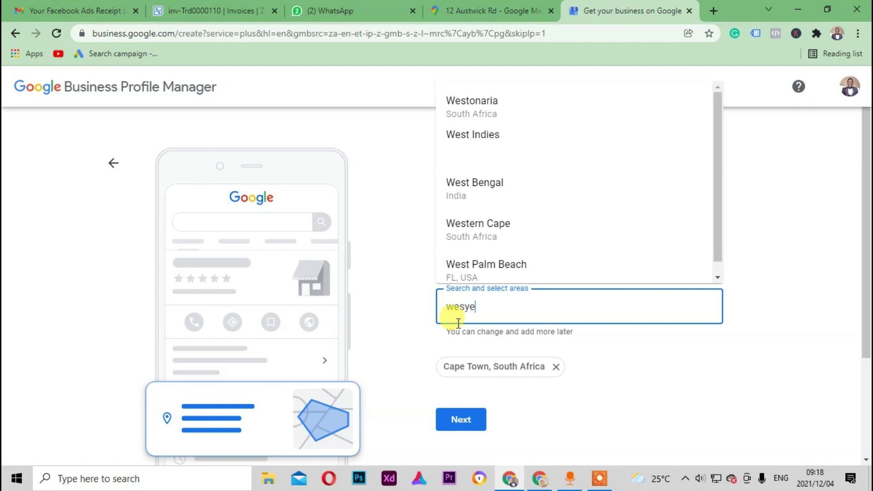
key(BackSpace)
key(BackSpace)
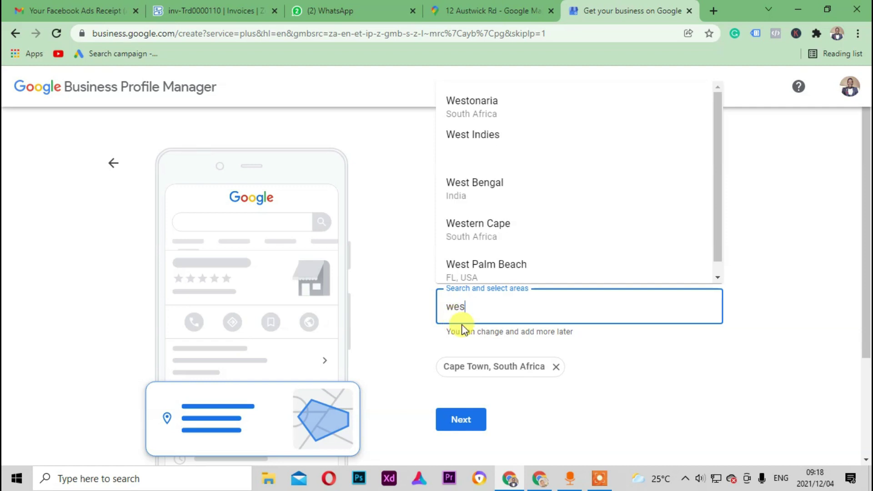
click(477, 232)
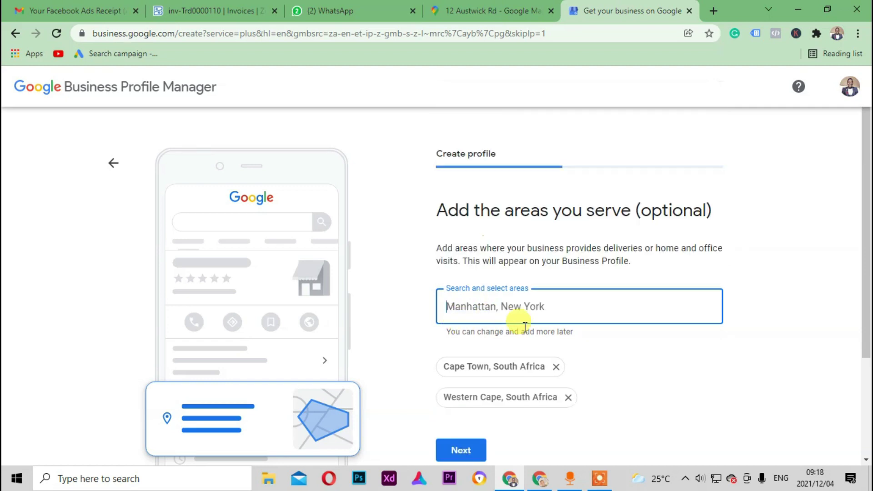
click(477, 11)
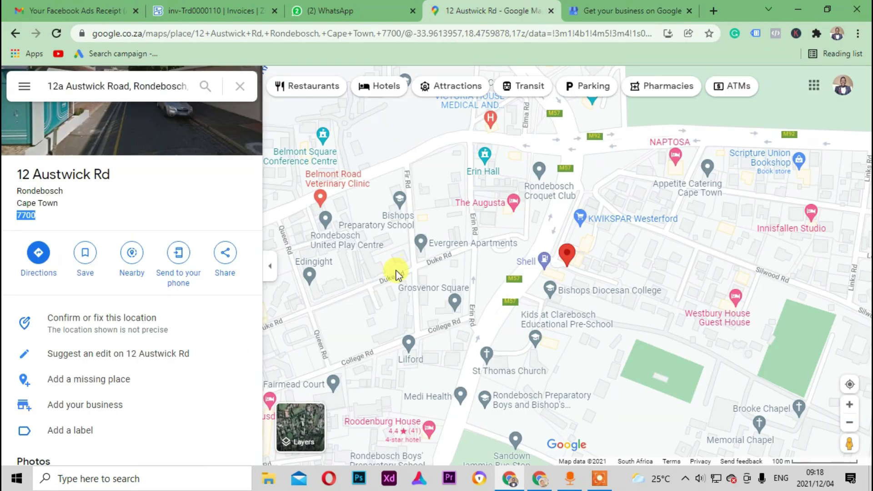
scroll(449, 287, down, 5)
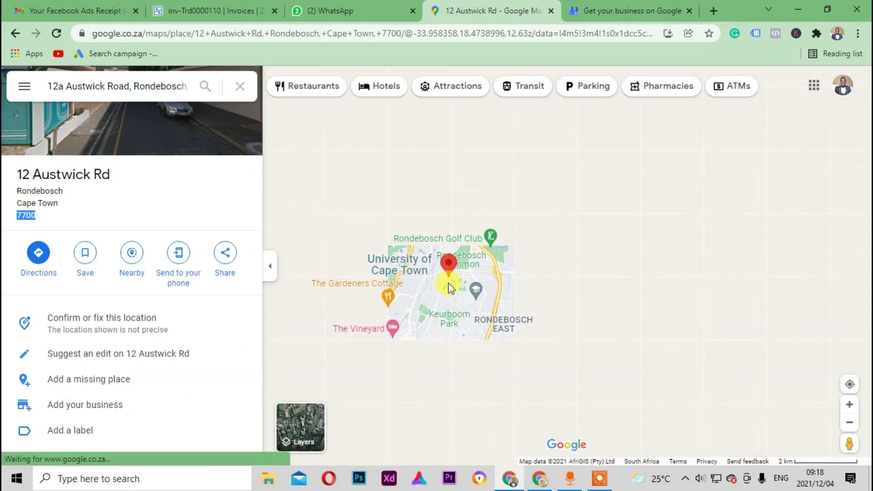
scroll(449, 287, down, 2)
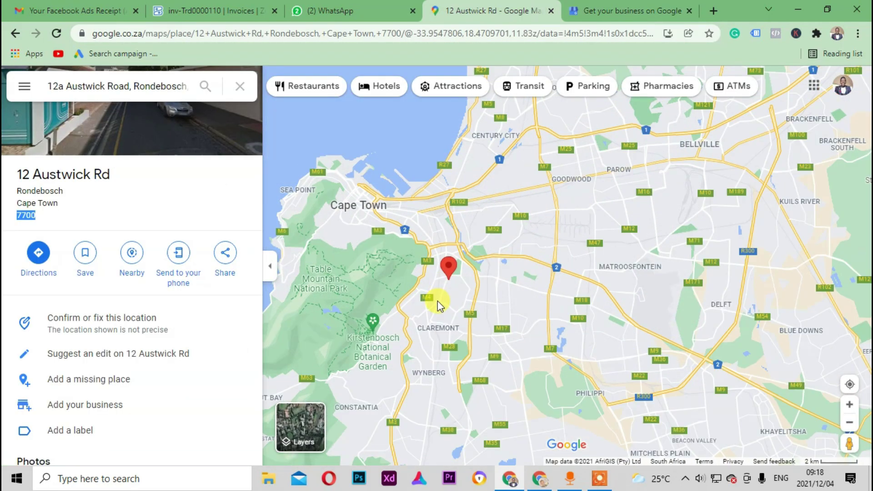
scroll(437, 301, down, 1)
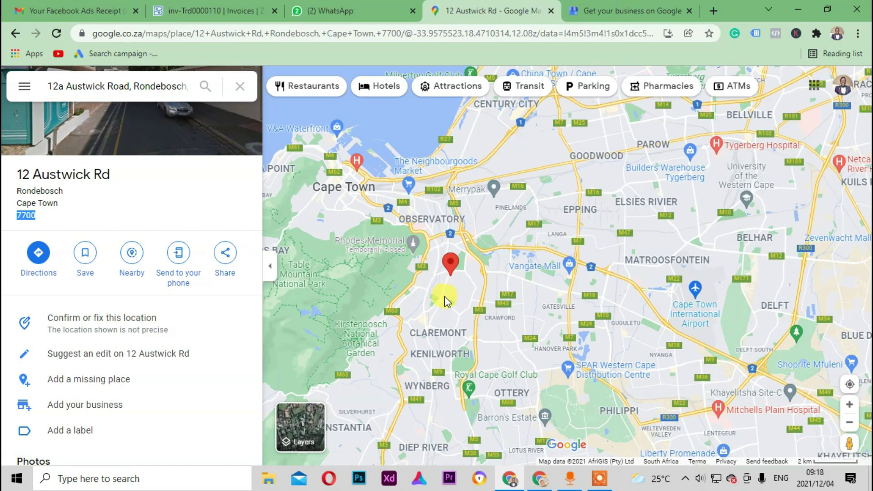
scroll(447, 308, down, 2)
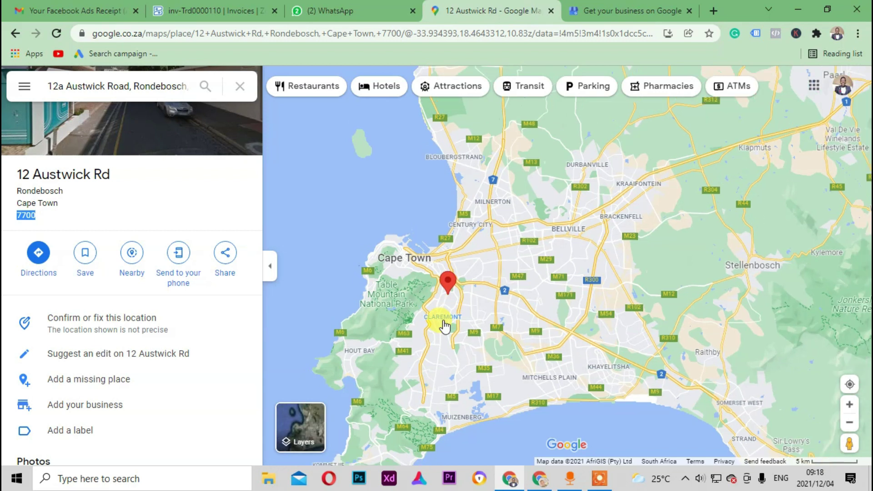
scroll(446, 320, down, 2)
scroll(446, 324, up, 4)
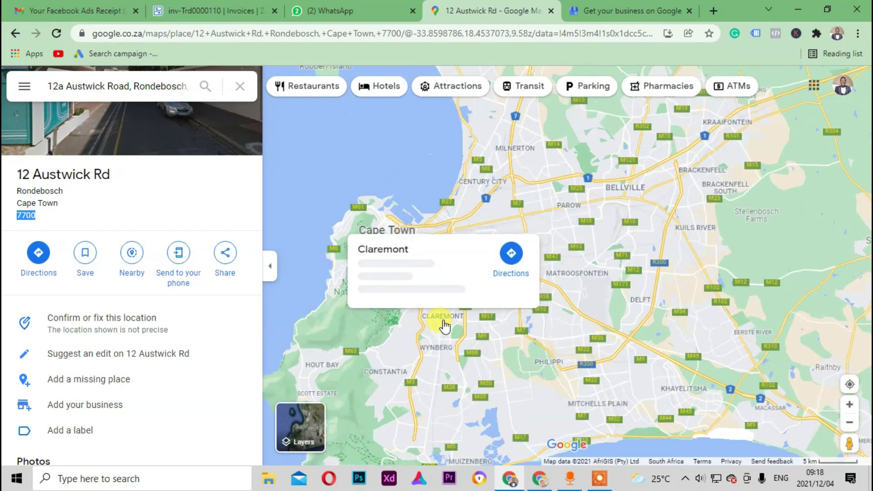
scroll(430, 339, up, 1)
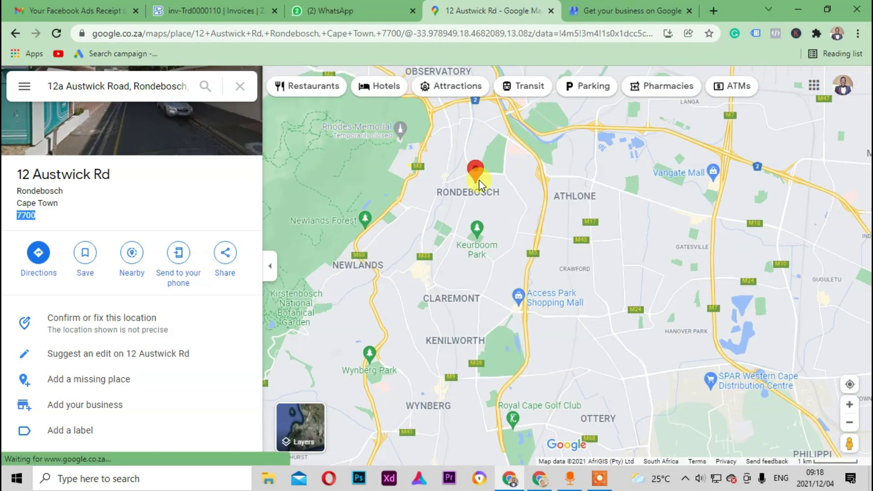
scroll(423, 351, down, 2)
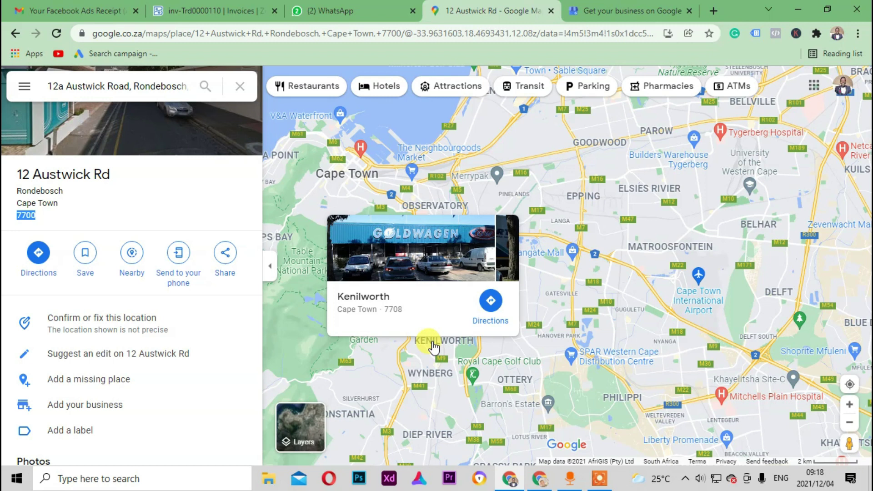
Step: Add Matroosfontein as a further service area and continue
click(591, 12)
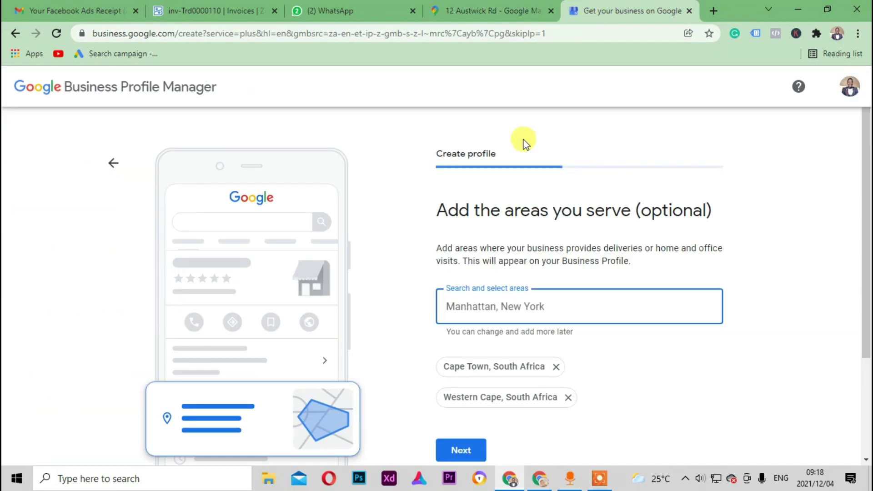
text(matr)
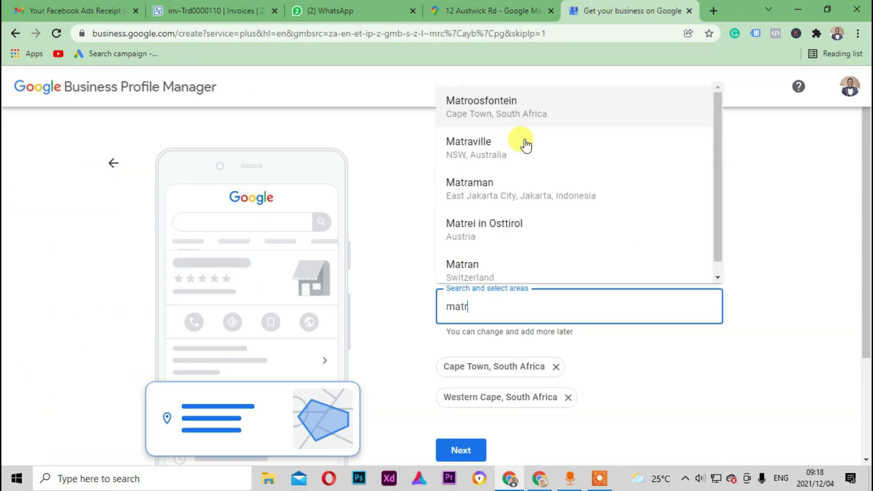
click(521, 108)
scroll(544, 375, down, 3)
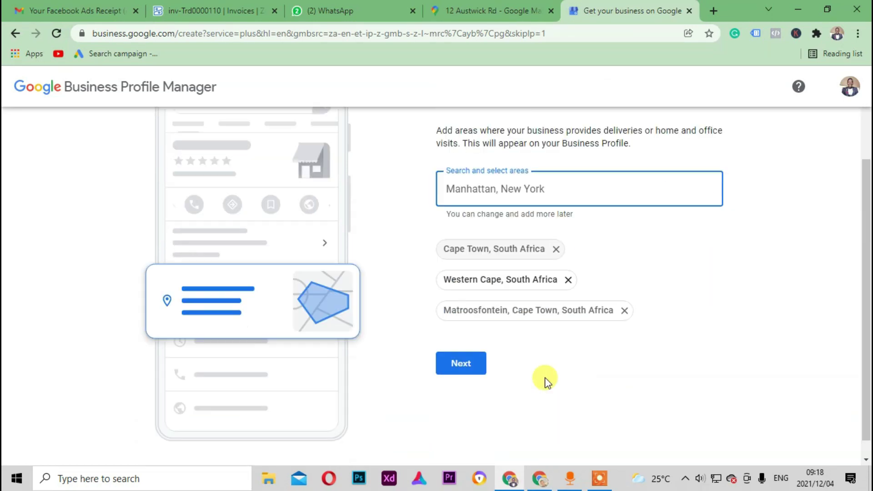
click(462, 362)
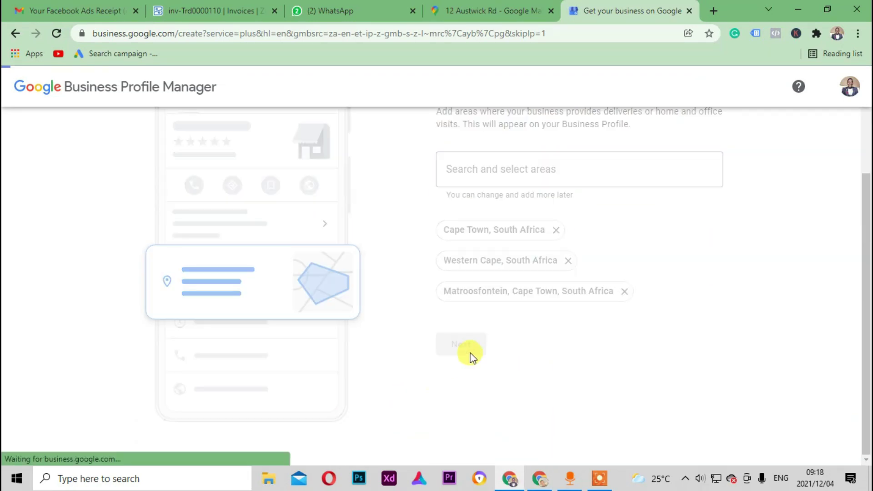
scroll(478, 346, down, 2)
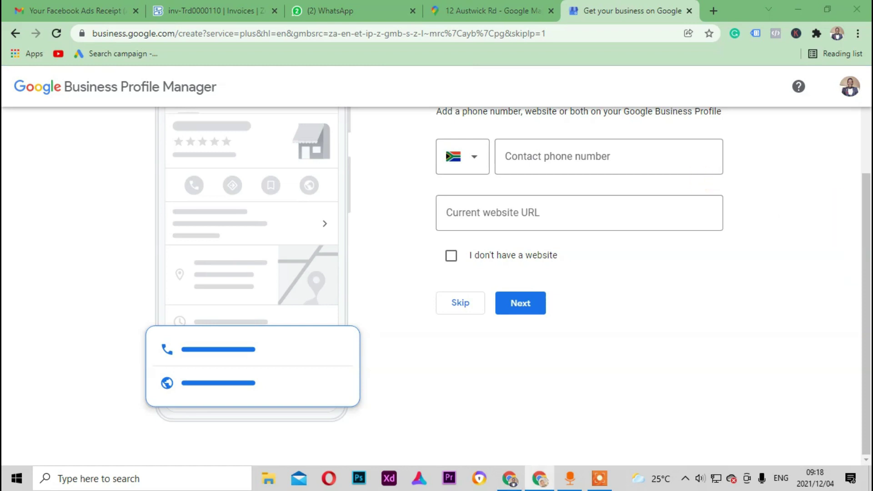
right_click(527, 162)
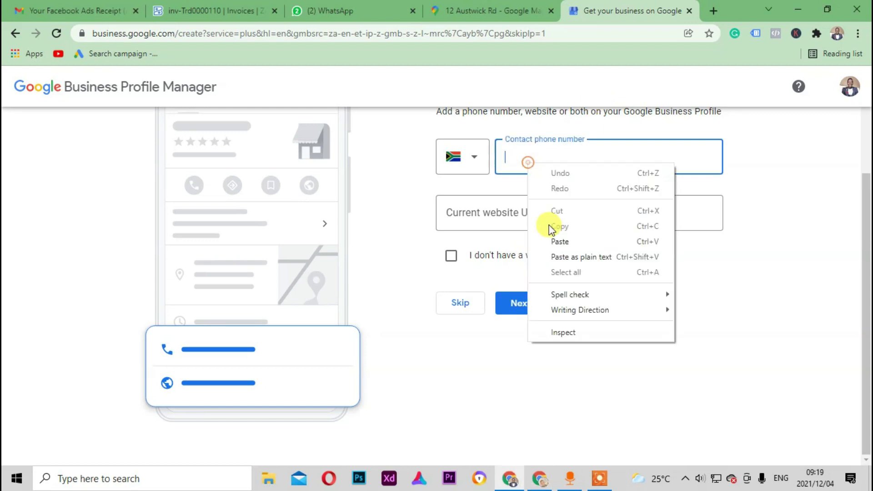
click(562, 256)
scroll(478, 218, up, 2)
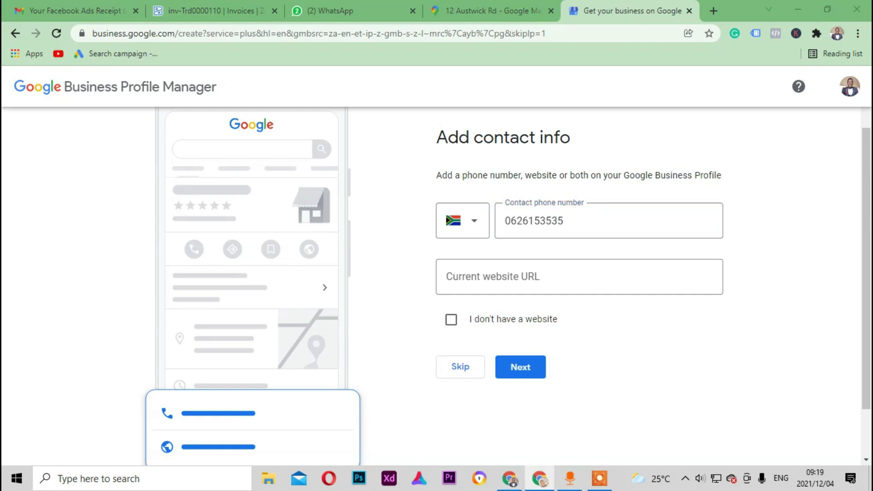
click(446, 273)
right_click(453, 266)
click(511, 178)
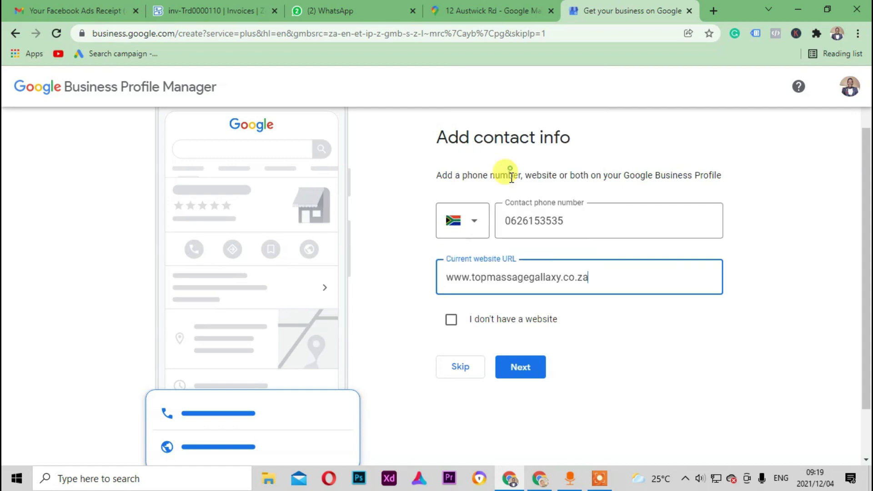
click(647, 347)
scroll(510, 273, down, 2)
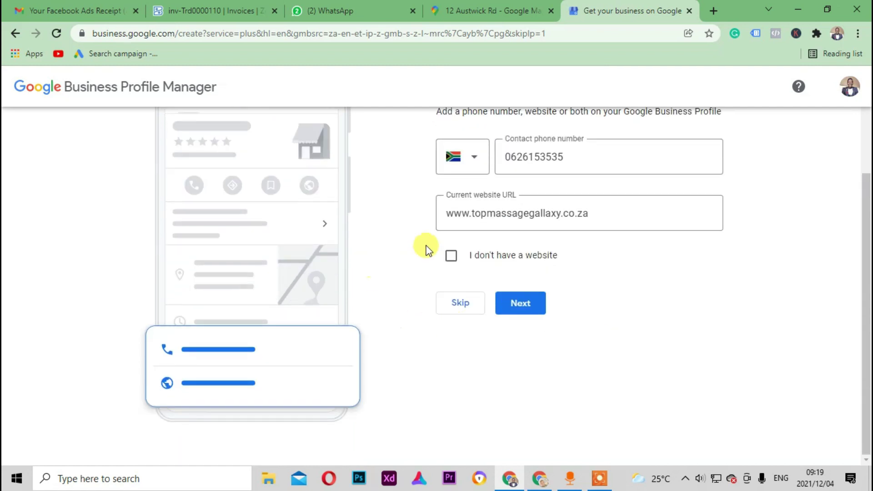
scroll(428, 249, up, 3)
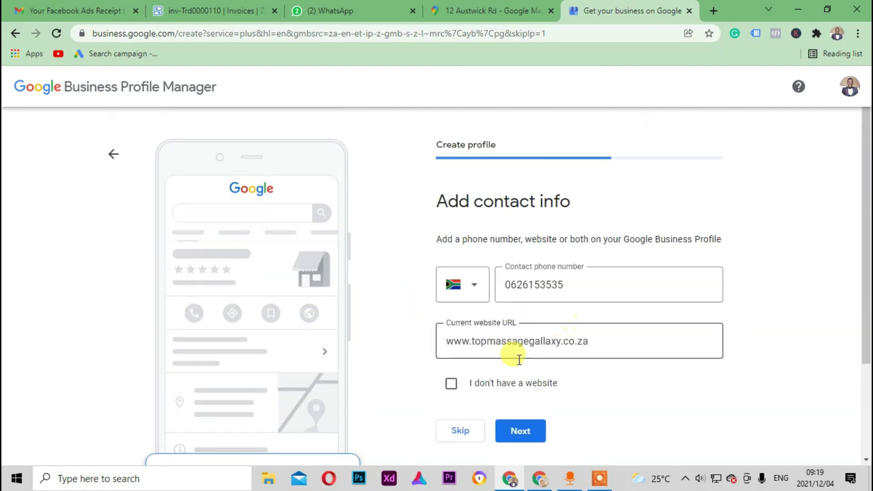
click(521, 429)
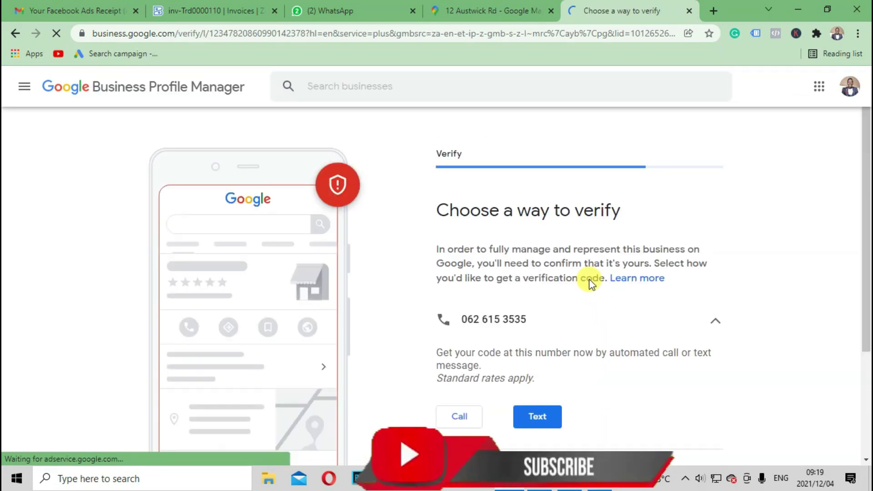
Step: Scroll down to the options for sending a code to the business phone by call or text
scroll(585, 262, down, 1)
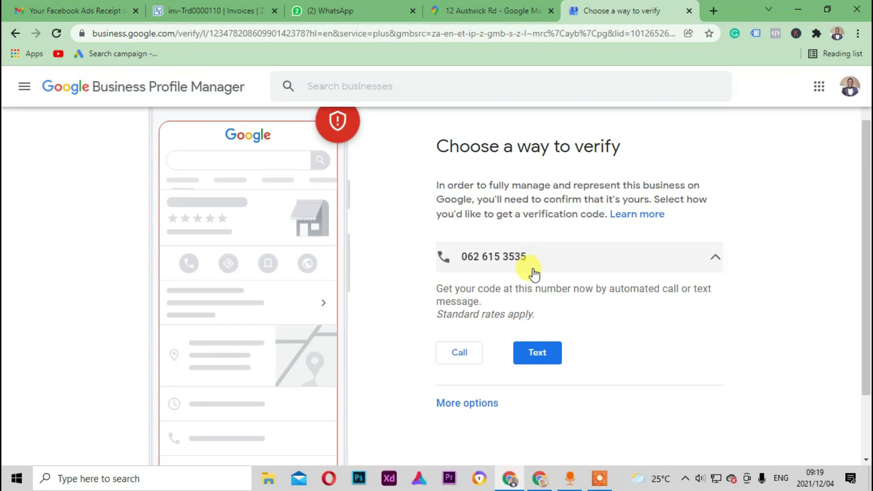
Step: Request the verification code by text message
click(550, 358)
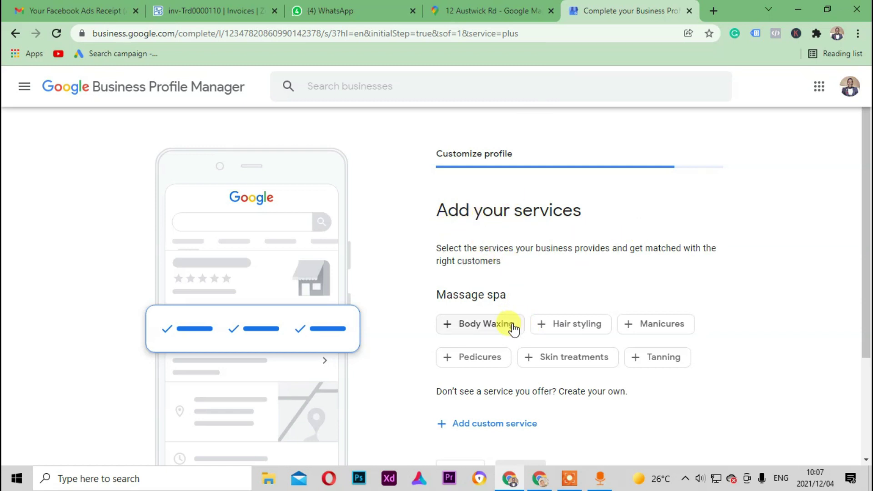
Step: Select Body Waxing, Hair styling, Manicures, Tanning, Skin treatments and Pedicures, then continue
click(480, 326)
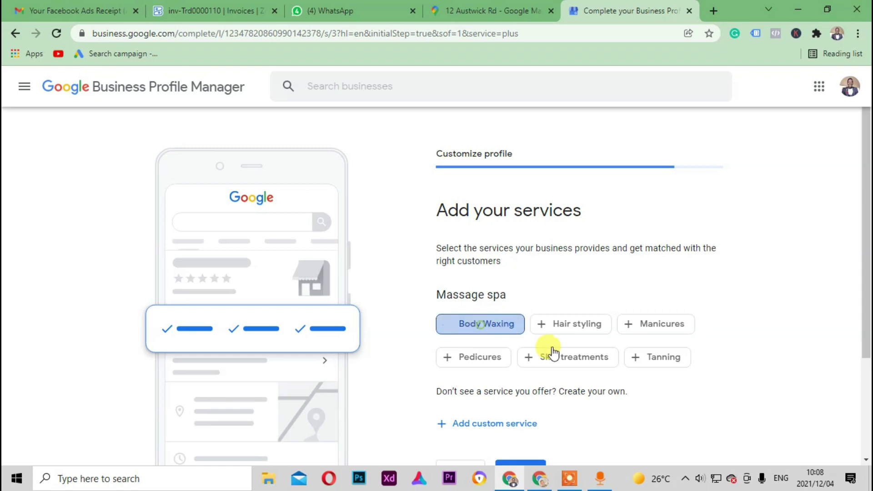
click(569, 331)
click(664, 335)
click(632, 363)
click(531, 359)
click(476, 359)
scroll(427, 328, down, 1)
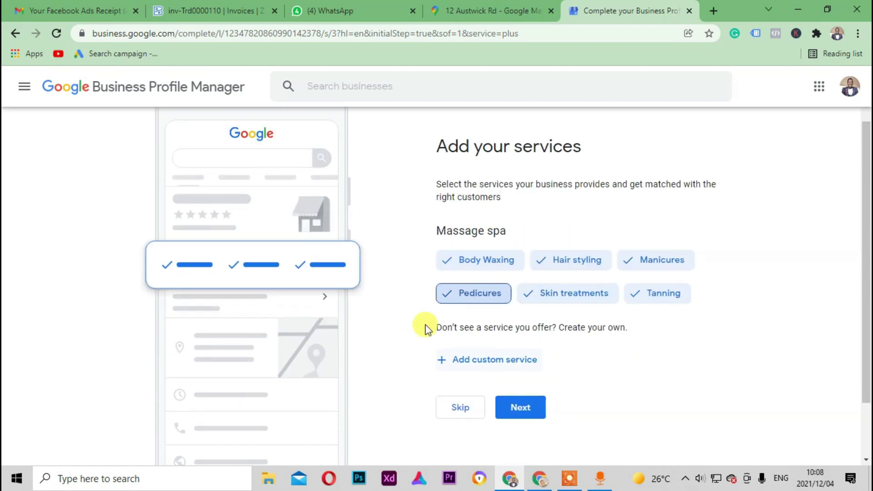
click(535, 411)
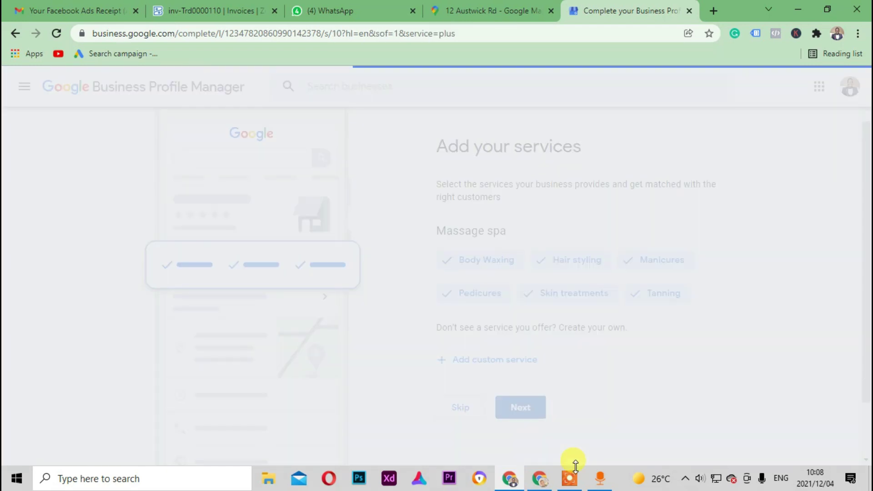
Step: Open Monday, Tuesday and Wednesday for 24 hours
scroll(492, 268, down, 3)
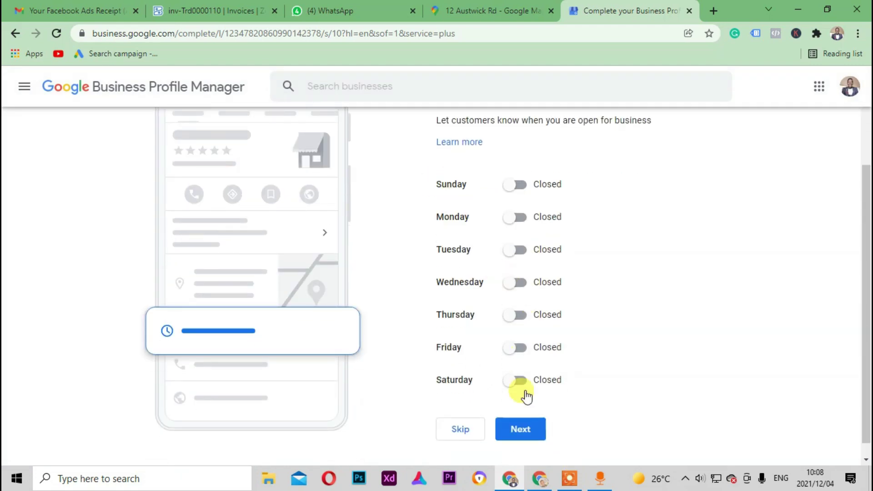
click(519, 218)
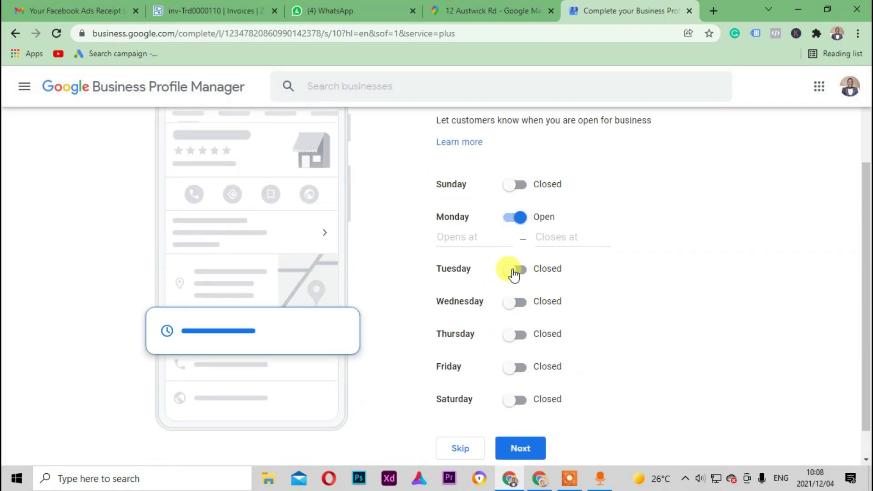
click(473, 234)
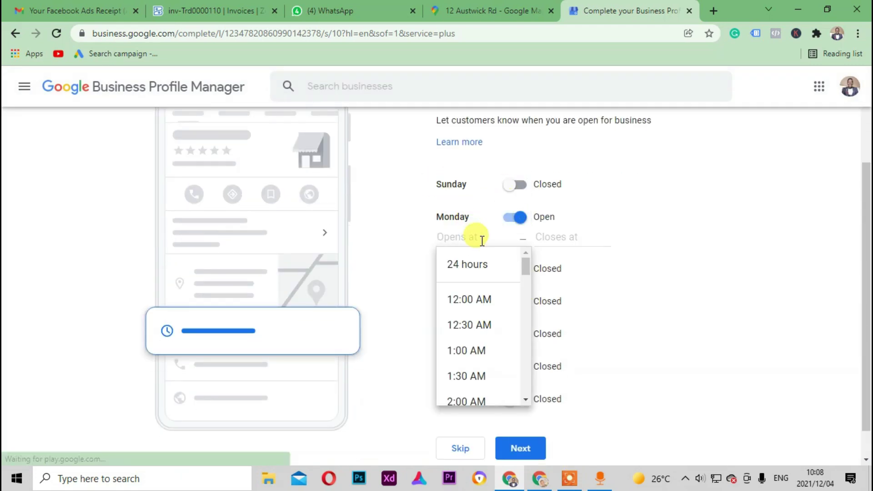
click(479, 269)
click(517, 250)
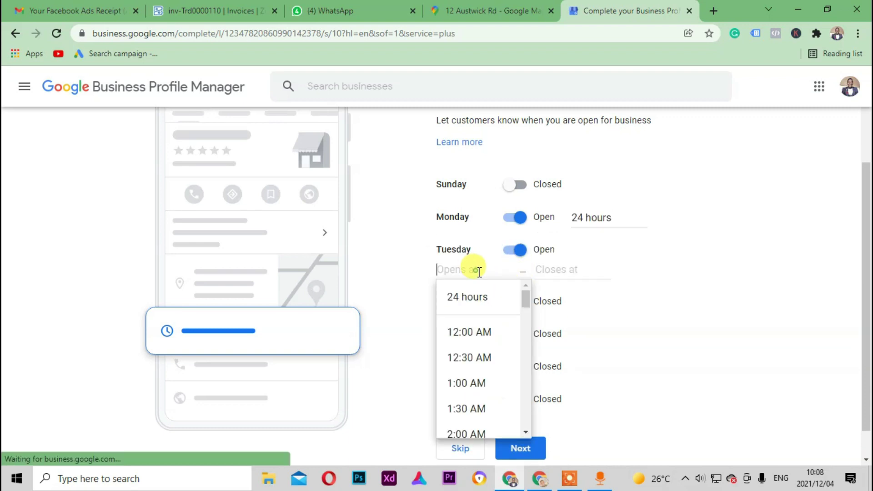
click(495, 293)
click(520, 283)
click(462, 300)
click(483, 339)
Step: Open Thursday, Friday and Saturday for 24 hours, leave Sunday closed, and save
click(517, 315)
click(464, 333)
click(478, 363)
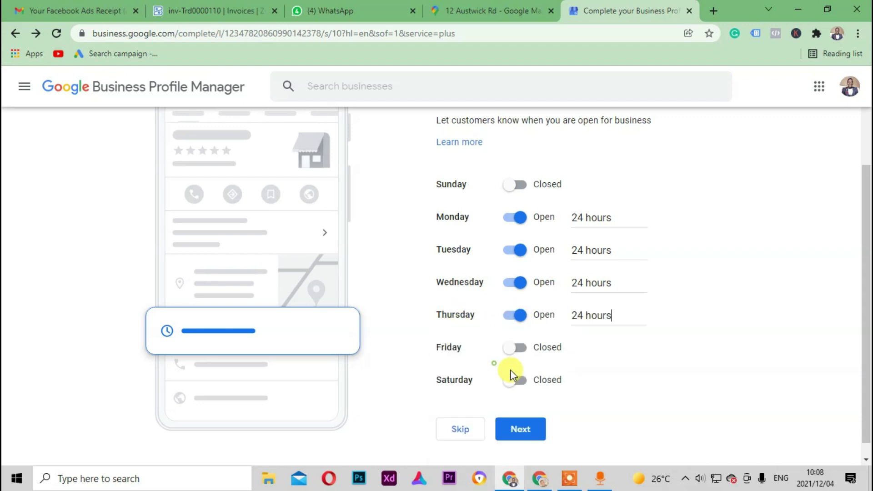
click(516, 348)
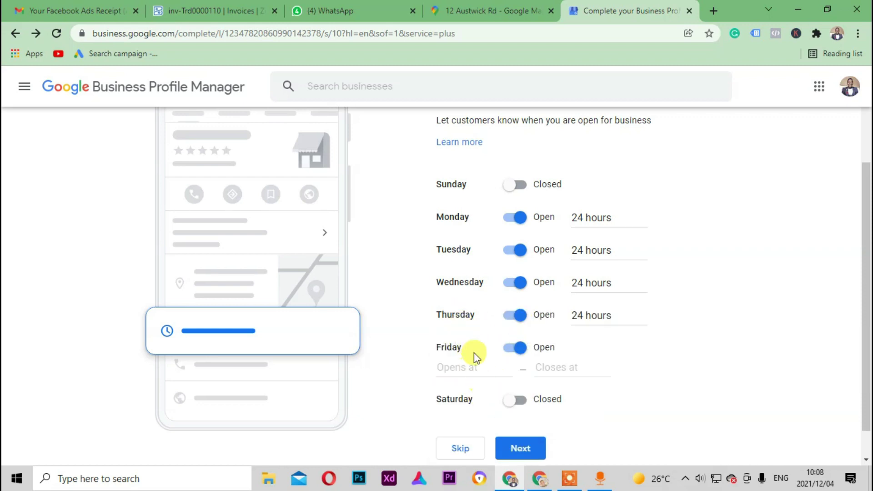
click(475, 366)
click(482, 394)
click(517, 381)
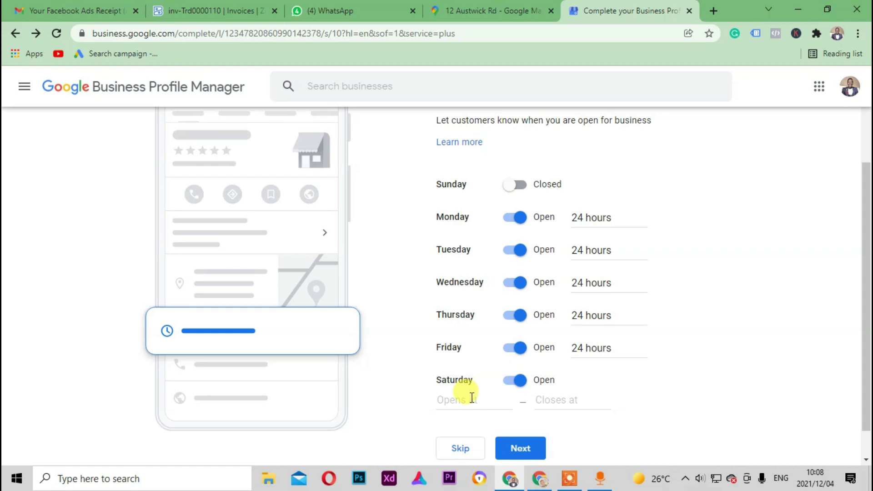
click(472, 399)
click(483, 421)
click(523, 413)
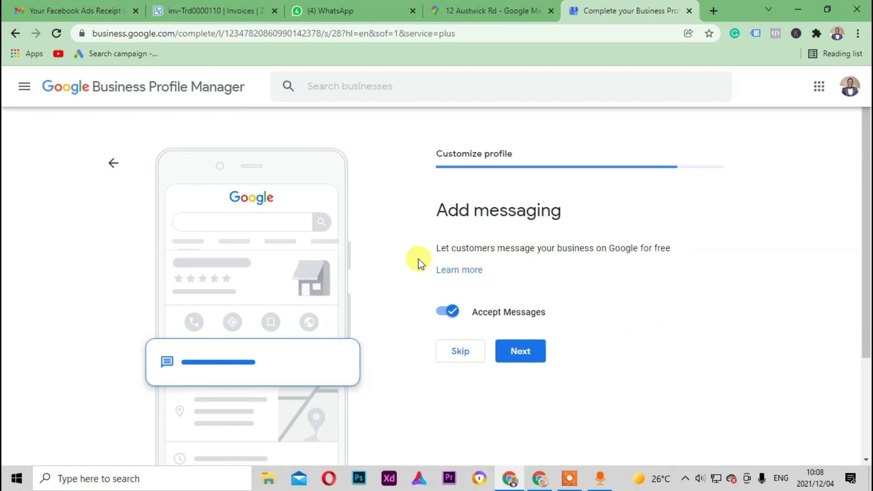
Step: Keep customer messaging on and paste the Top Massage Galaxy description into the description box
click(523, 356)
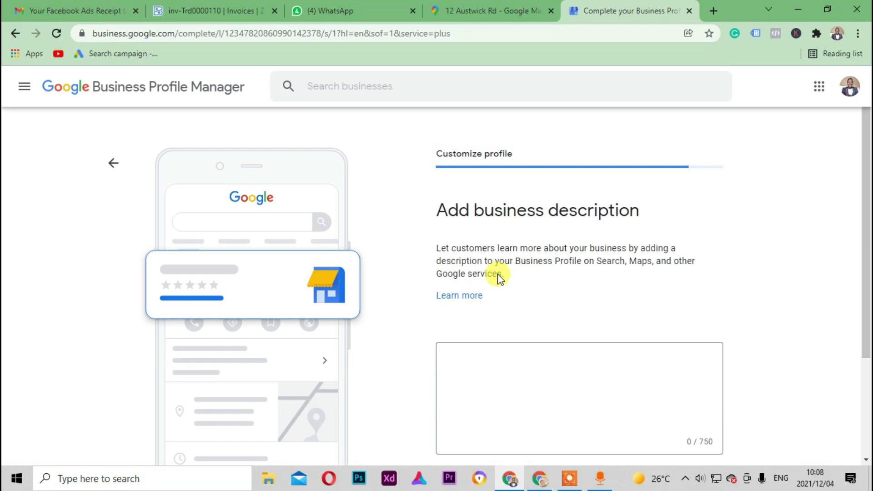
scroll(473, 261, down, 1)
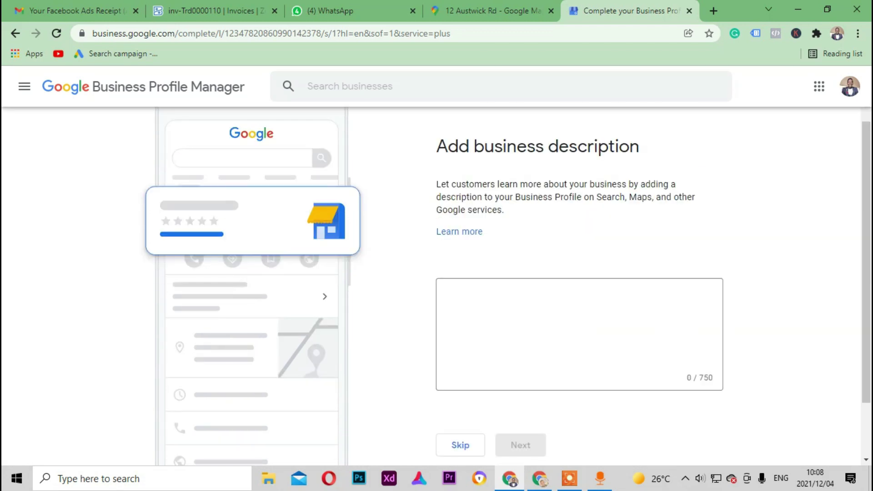
key(alt+Tab)
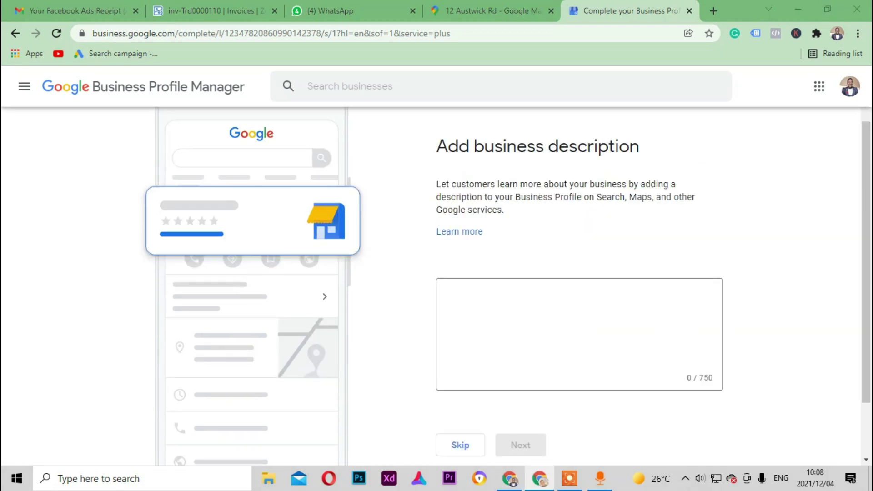
click(540, 316)
right_click(537, 315)
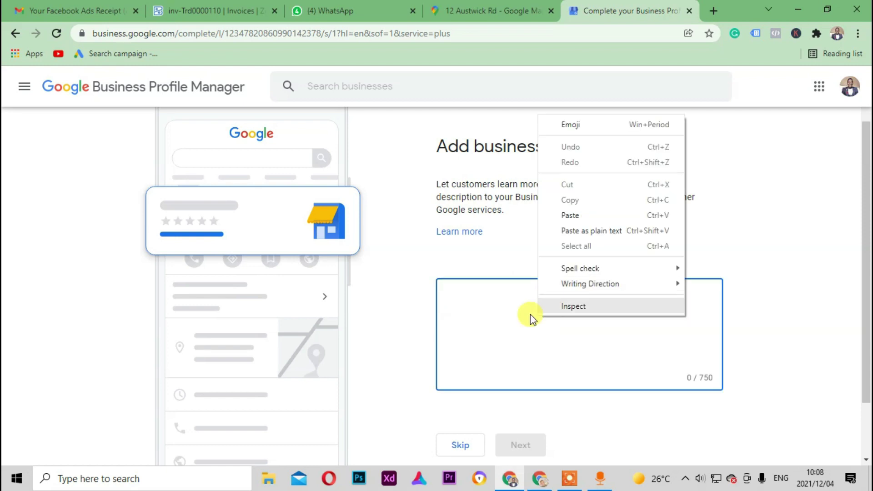
click(570, 215)
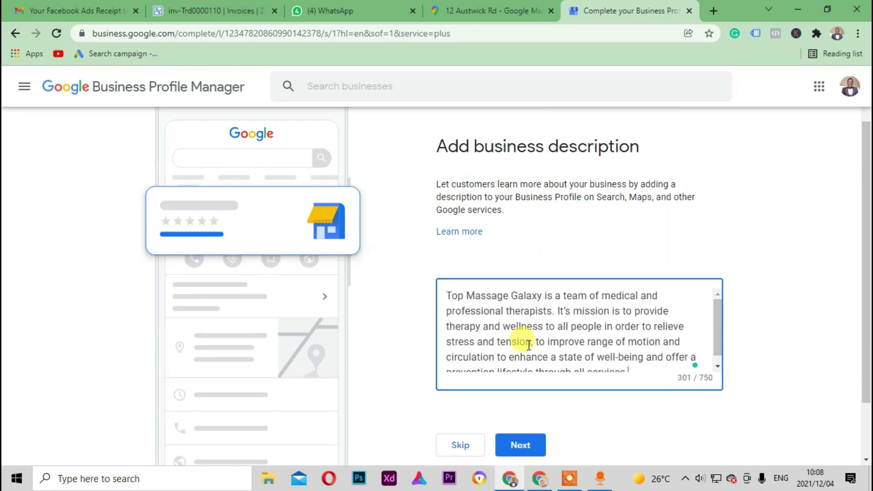
Step: Change It's to Its and prevention to preventive, then submit the description
scroll(574, 327, up, 3)
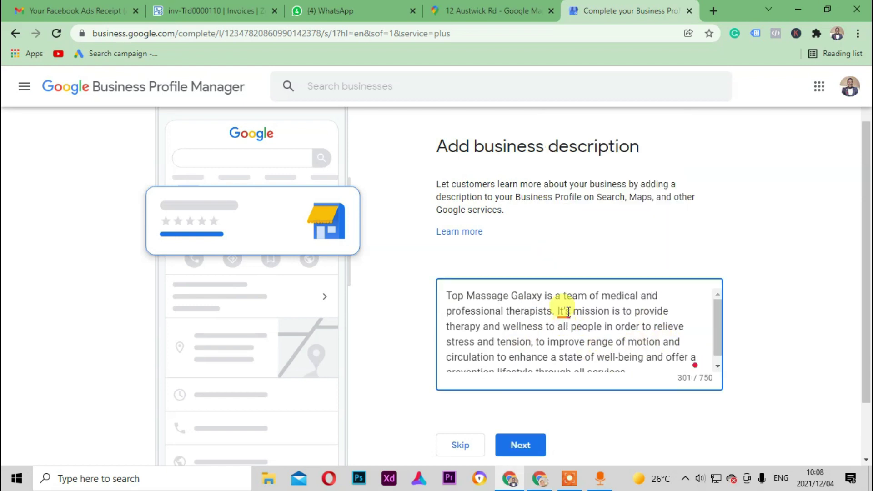
click(563, 310)
click(603, 360)
scroll(546, 354, down, 1)
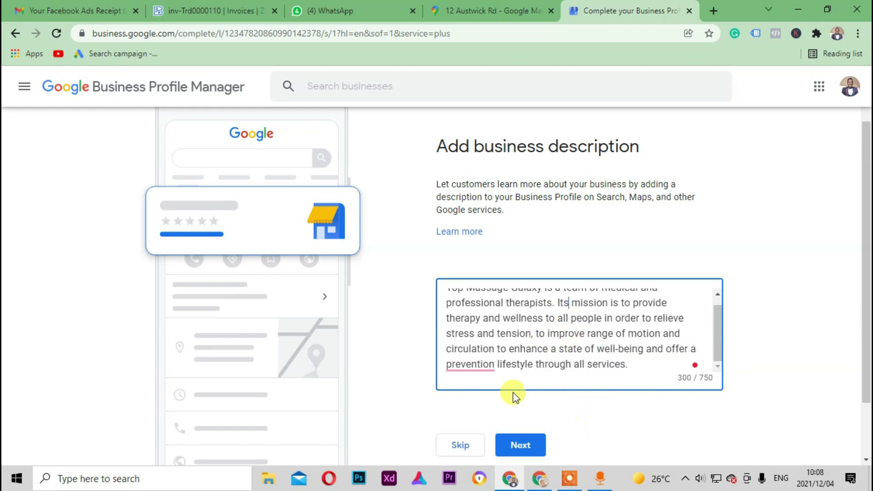
click(465, 363)
click(510, 300)
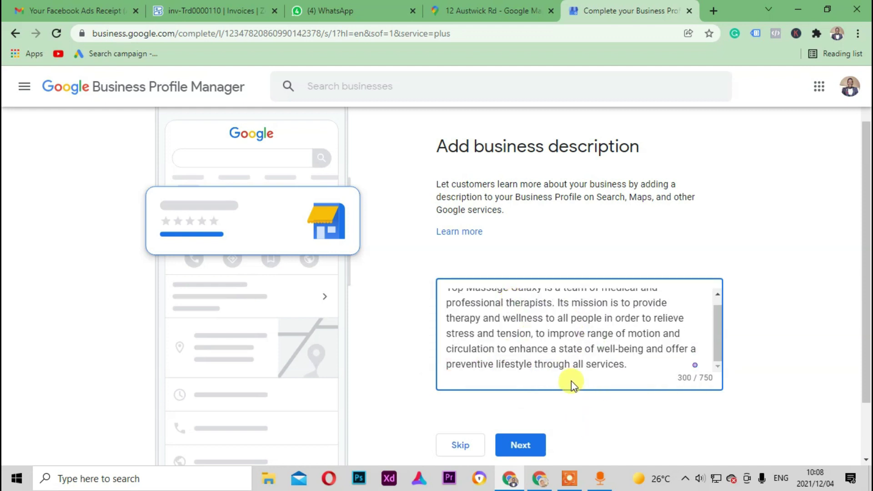
scroll(591, 309, up, 1)
scroll(590, 309, down, 1)
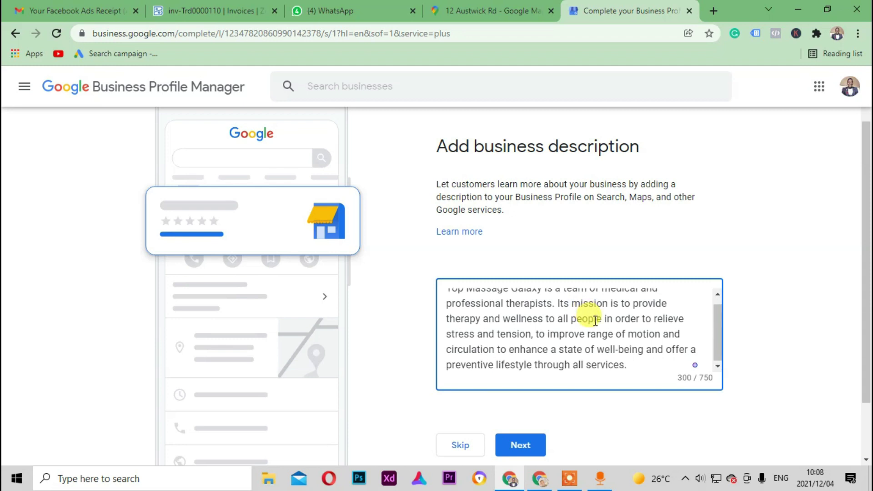
scroll(581, 308, up, 1)
click(521, 446)
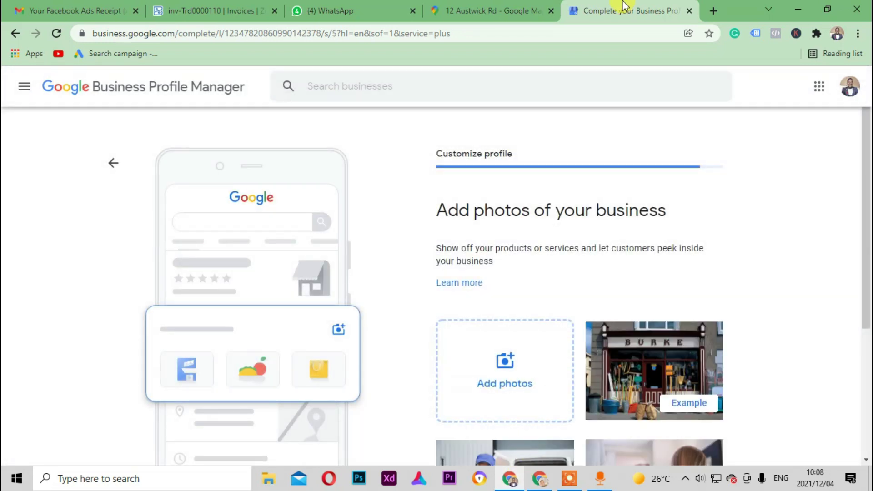
Step: Download the top massage – massage galaxy video in MP4 format
scroll(486, 259, down, 3)
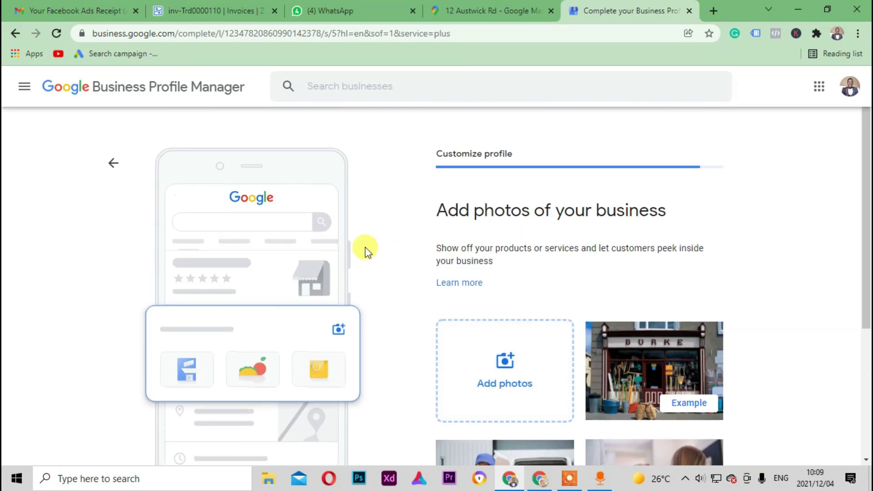
scroll(556, 284, down, 3)
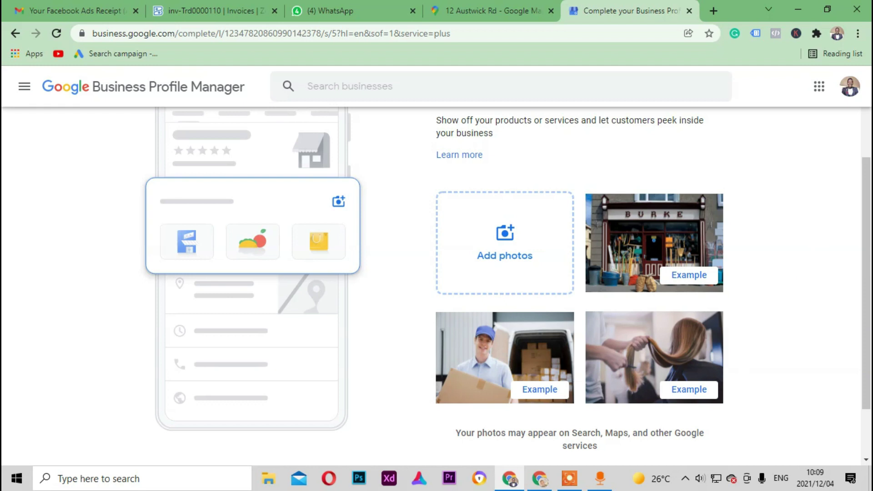
key(alt+Tab)
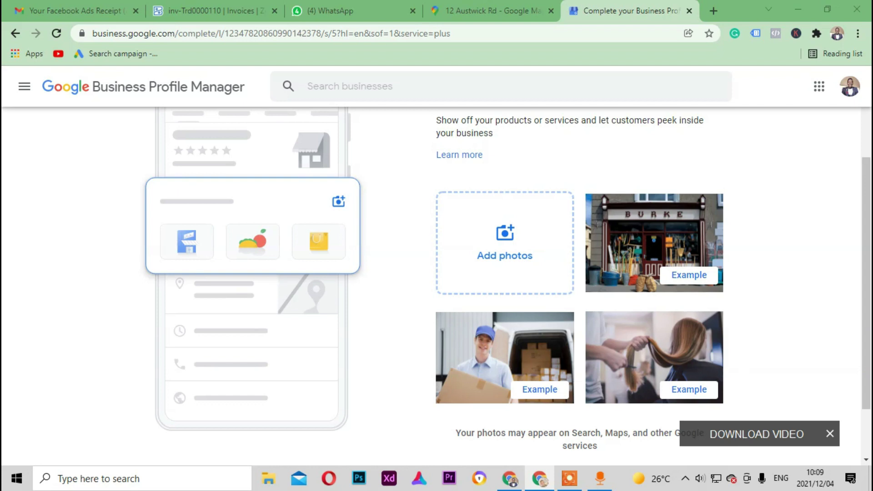
click(755, 430)
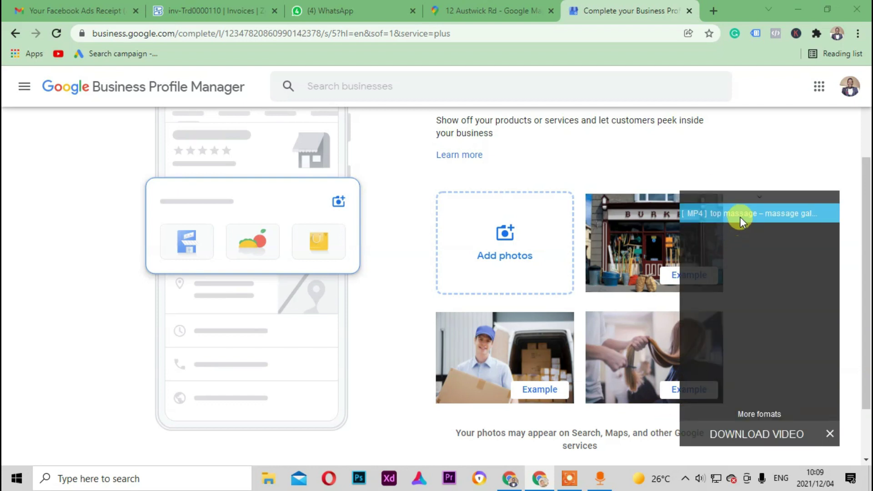
click(751, 429)
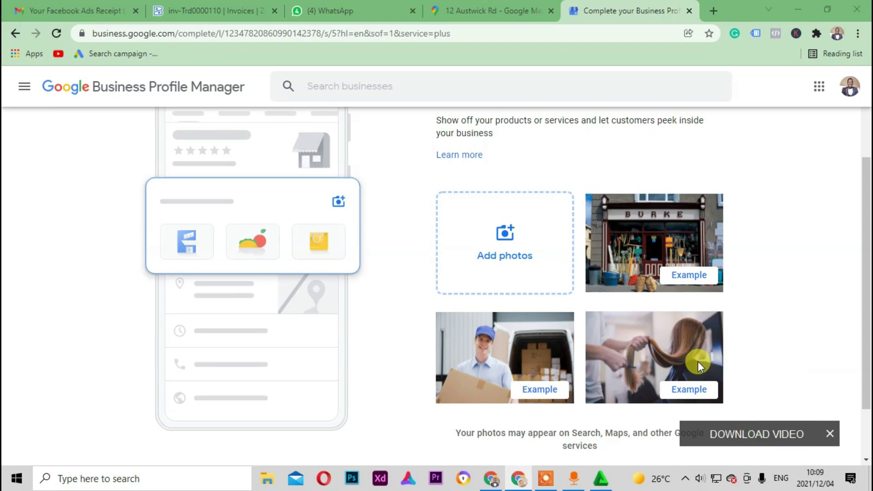
click(788, 436)
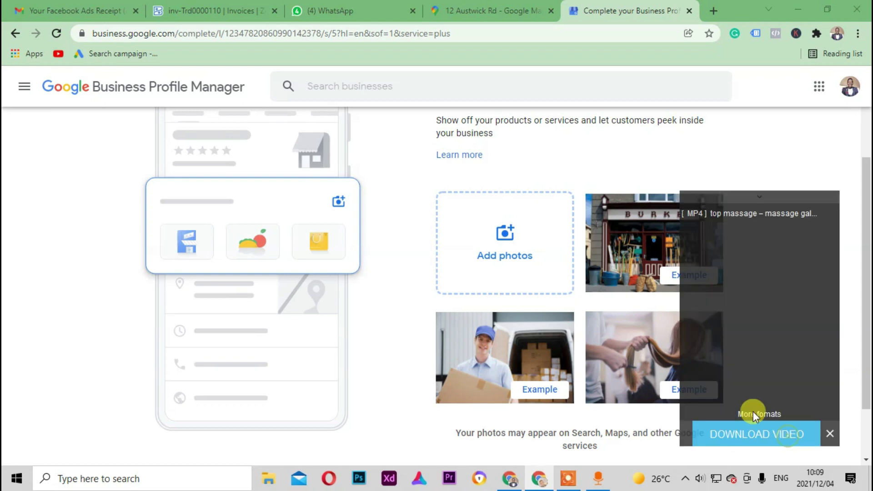
click(736, 226)
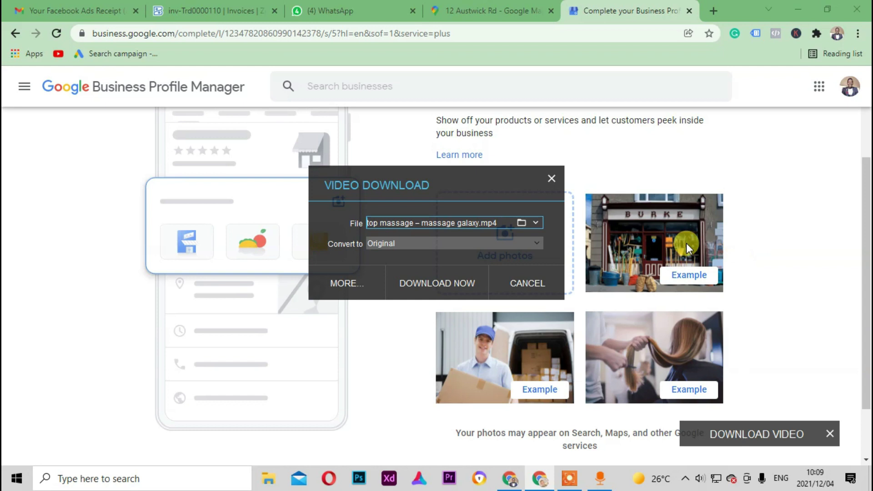
click(481, 285)
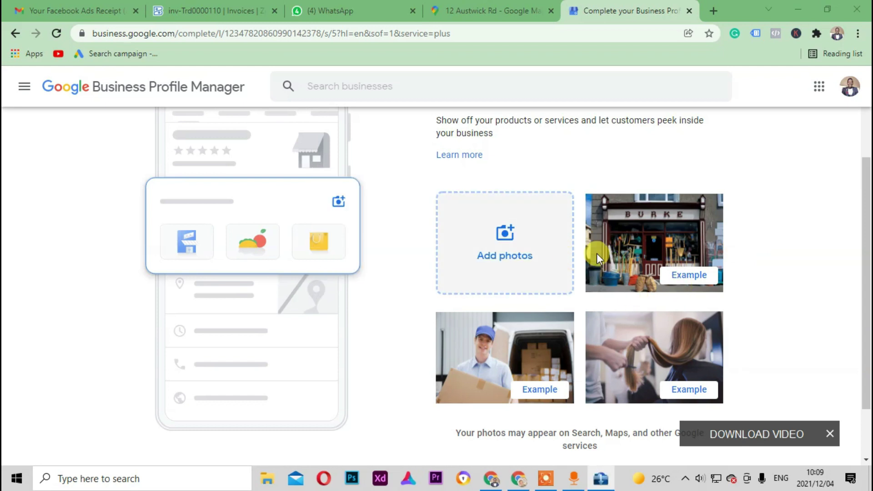
Step: Dismiss the download-complete notice and skip adding photos
scroll(559, 295, down, 2)
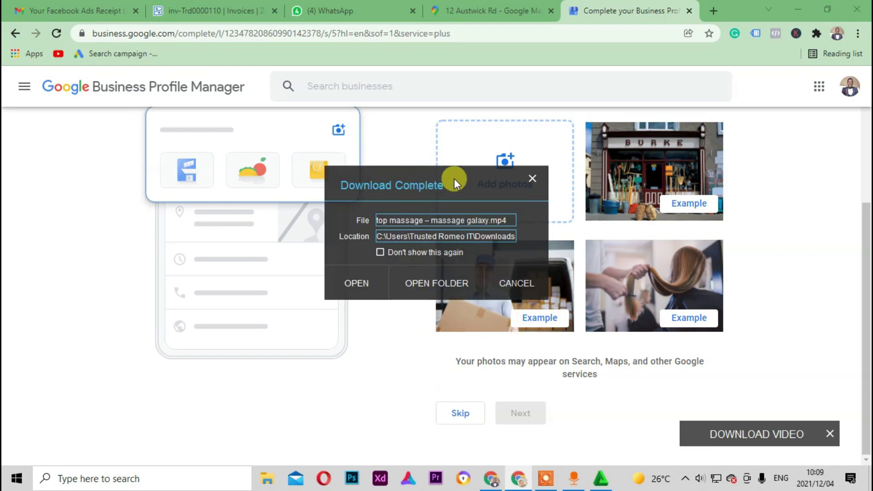
click(532, 180)
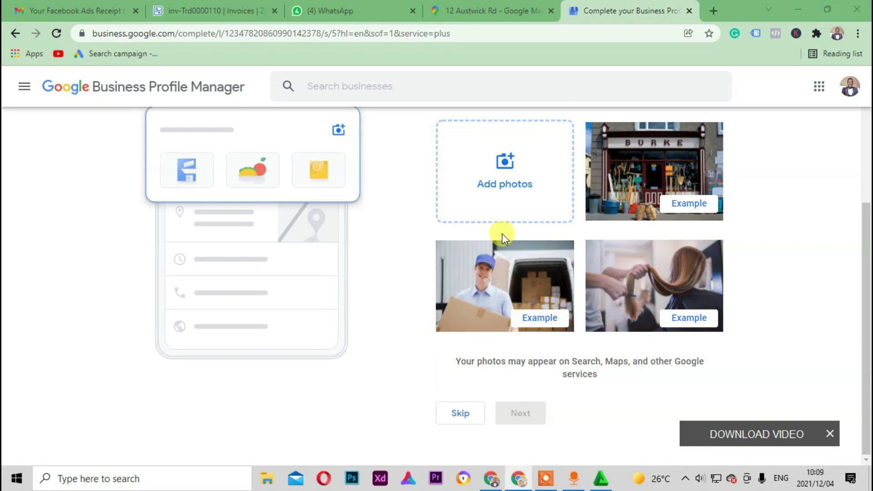
scroll(505, 237, up, 4)
scroll(504, 332, down, 4)
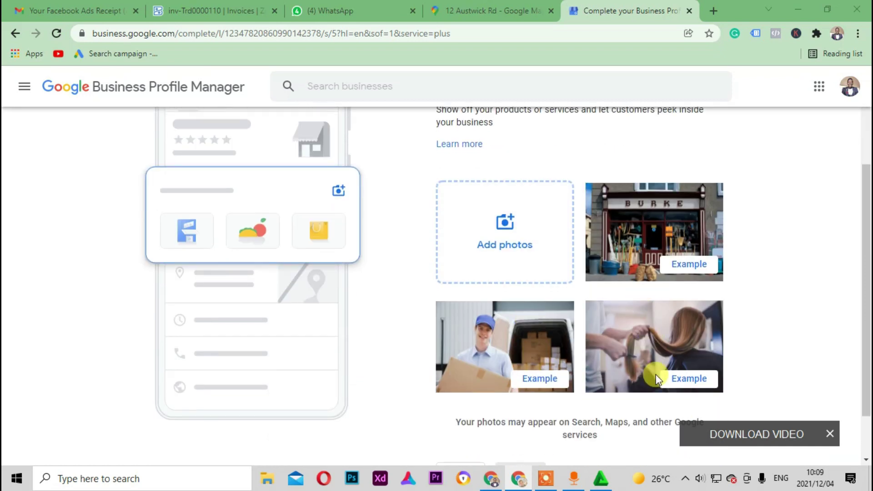
click(479, 414)
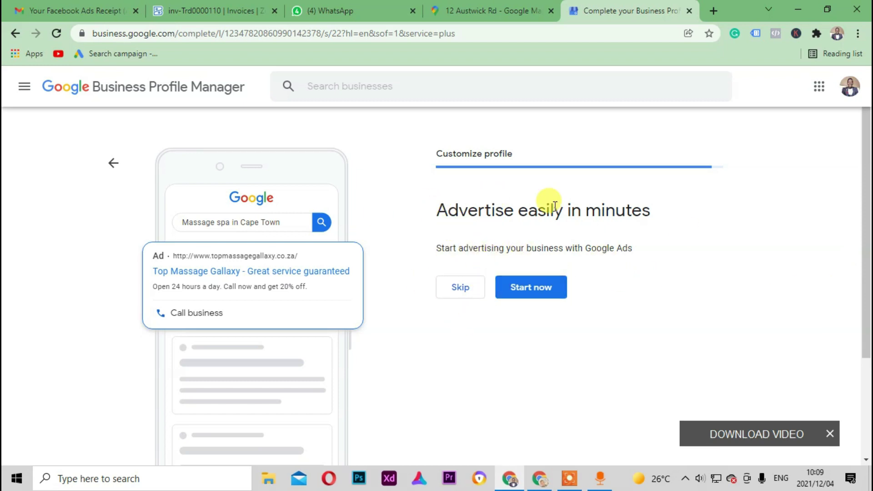
Step: Skip the Google Ads offer and continue to the Top Massage Gallaxy dashboard
click(461, 292)
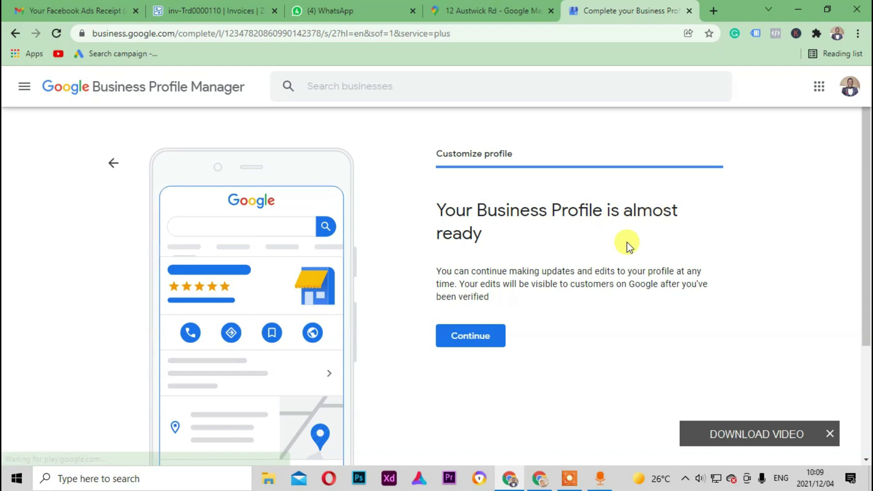
click(477, 342)
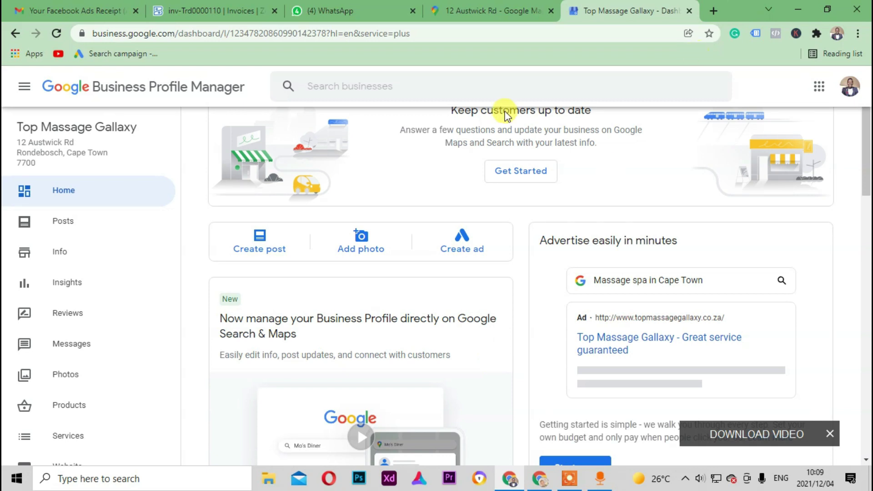
Step: Review the Top Massage Gallaxy dashboard cards and dismiss the DOWNLOAD VIDEO bar
scroll(513, 148, down, 10)
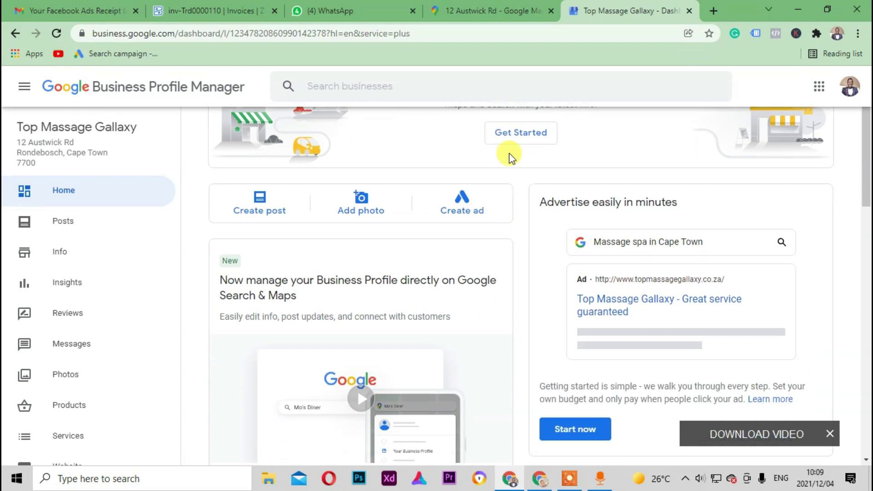
scroll(512, 159, down, 9)
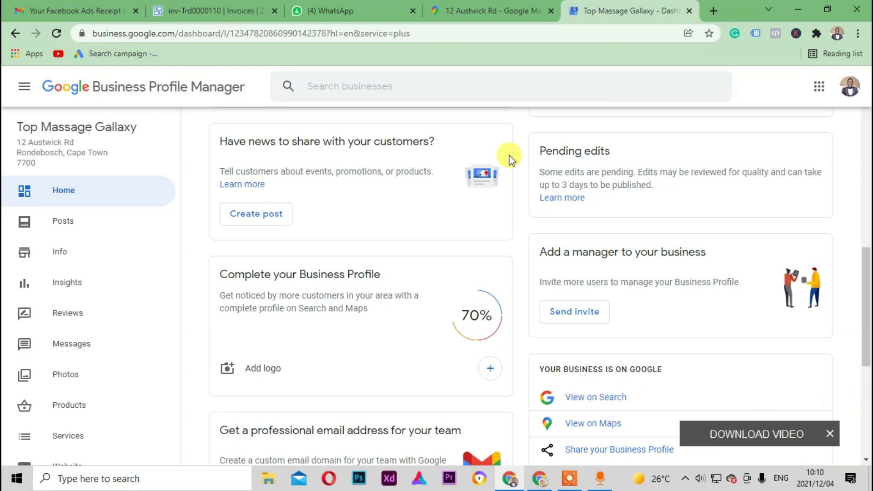
scroll(511, 159, down, 1)
scroll(512, 159, up, 7)
scroll(512, 159, up, 7)
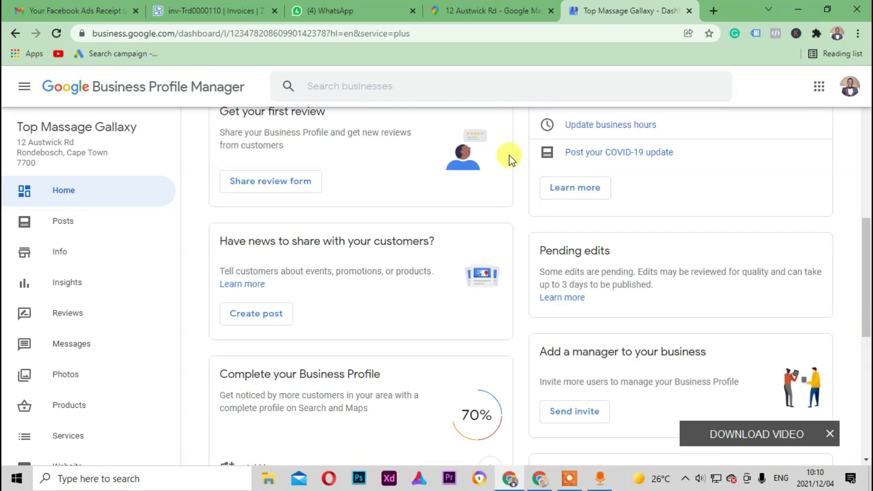
scroll(509, 160, up, 4)
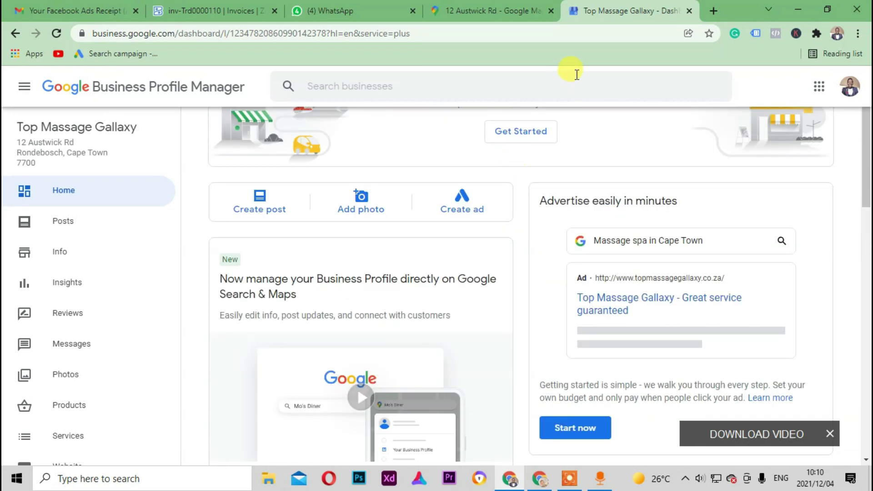
scroll(544, 191, up, 1)
scroll(487, 189, down, 14)
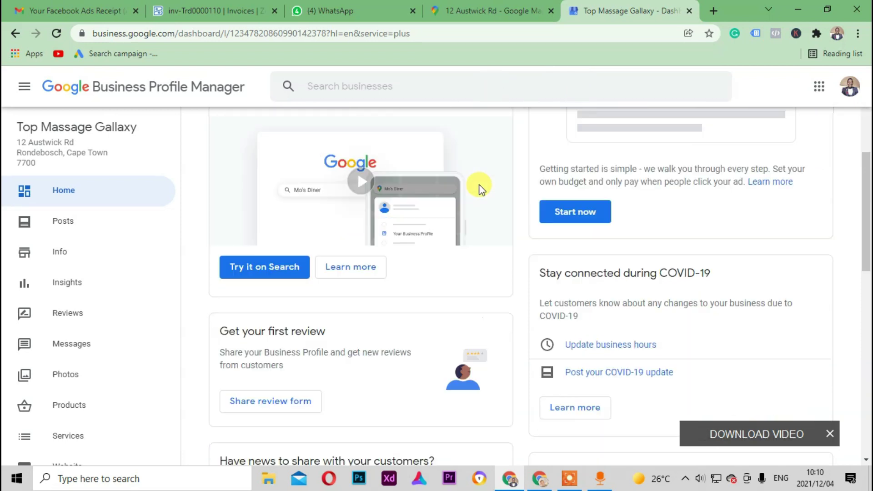
scroll(489, 189, down, 4)
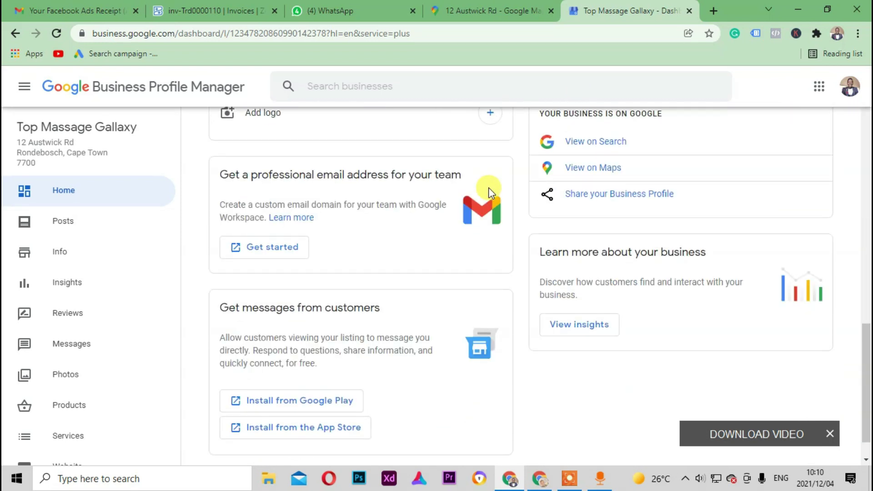
scroll(473, 200, down, 1)
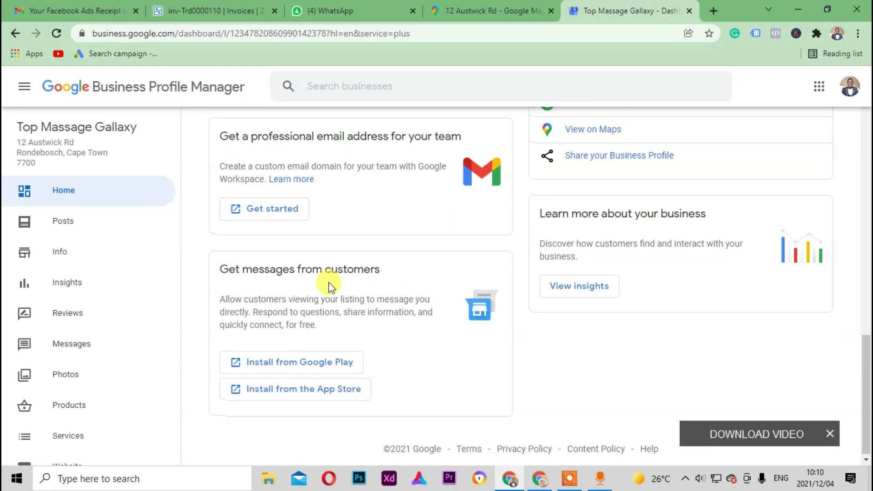
scroll(337, 282, up, 6)
scroll(368, 288, up, 7)
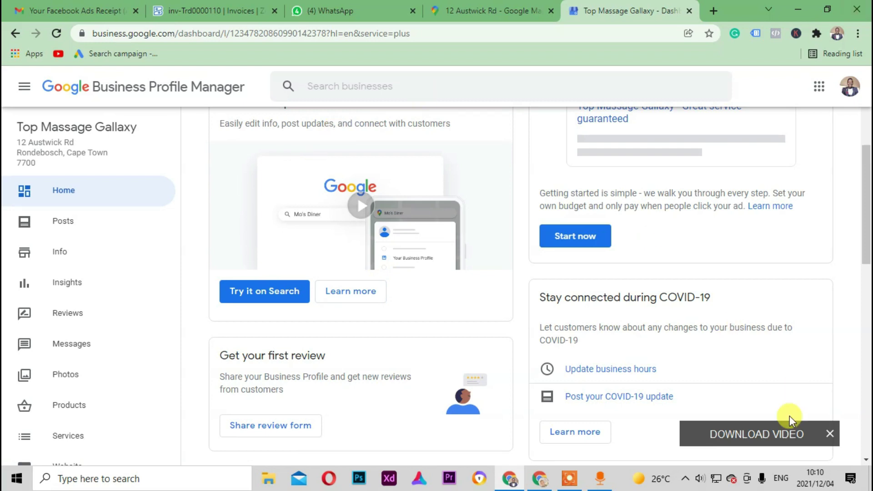
click(830, 433)
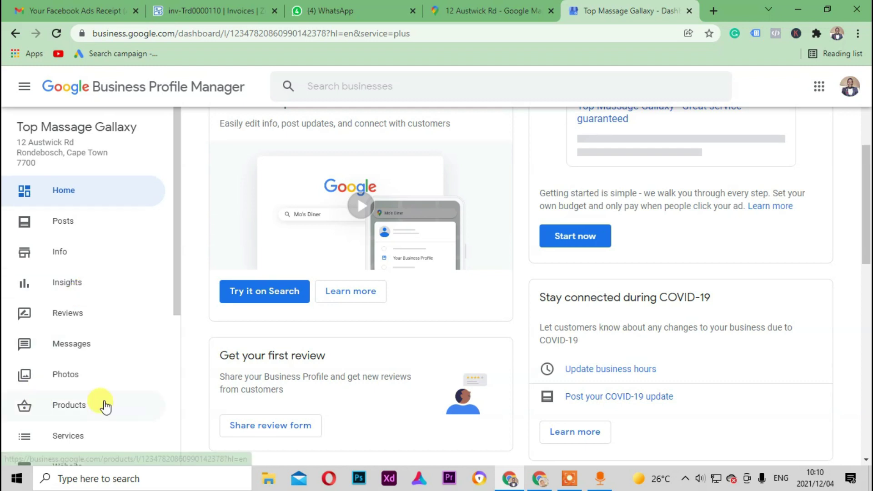
Step: Go to the Photos section and start adding a video from the Video card
scroll(108, 403, down, 3)
click(68, 254)
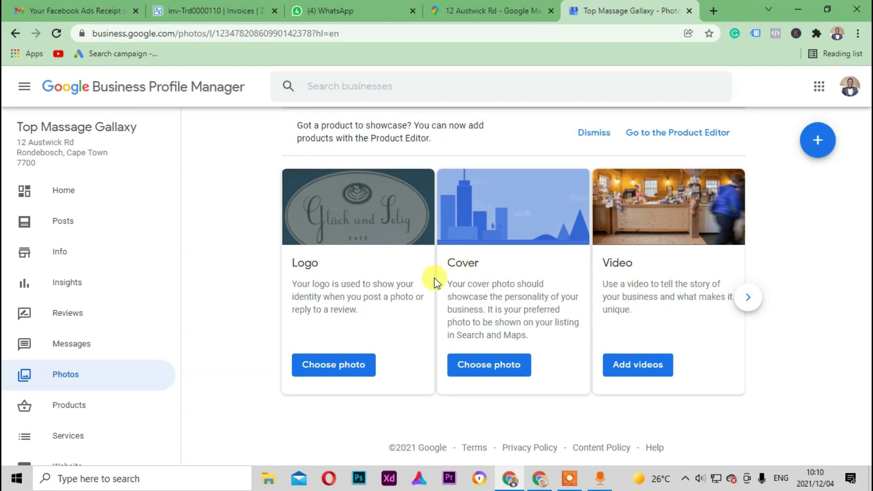
click(652, 375)
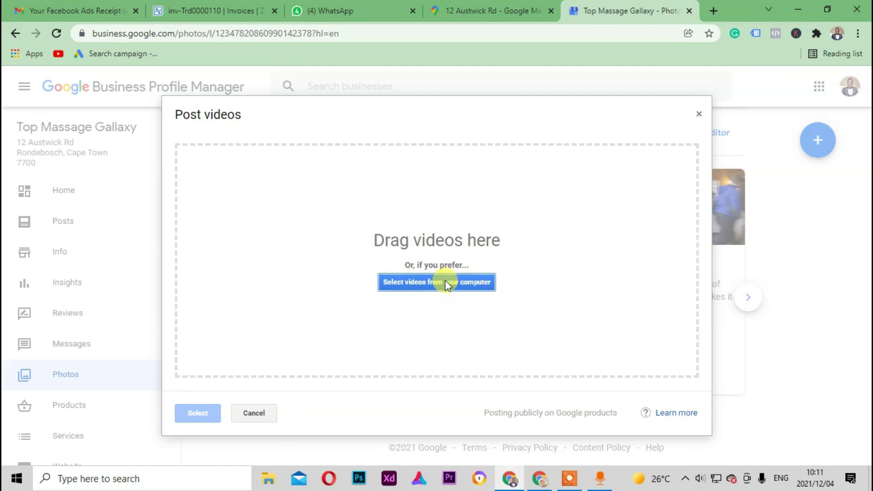
Step: Upload 'top massage – massage galaxy' from the Downloads > Video folder
click(417, 285)
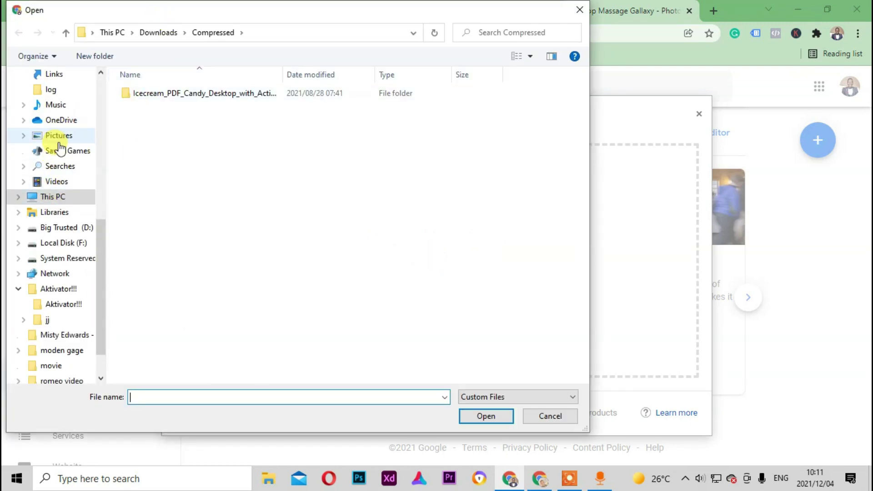
scroll(59, 146, up, 3)
click(64, 166)
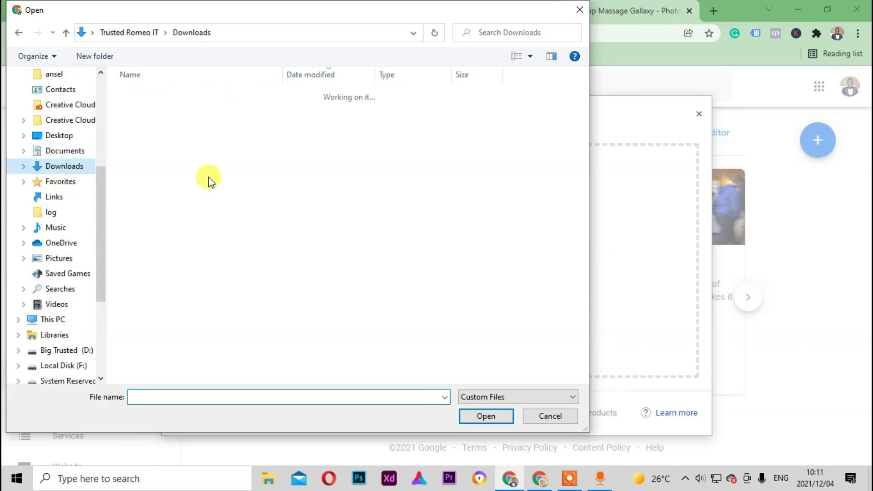
click(137, 111)
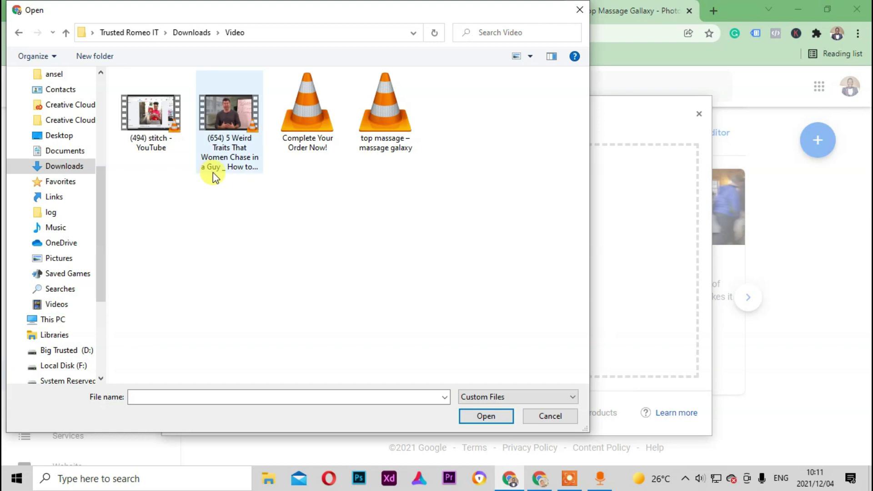
click(372, 132)
click(483, 422)
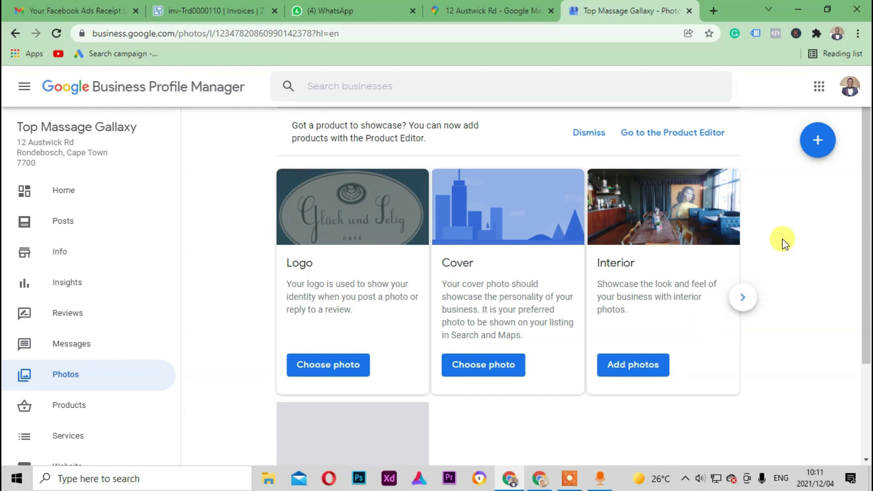
Step: Check the uploading video tile, then return to the Home dashboard
scroll(521, 245, down, 3)
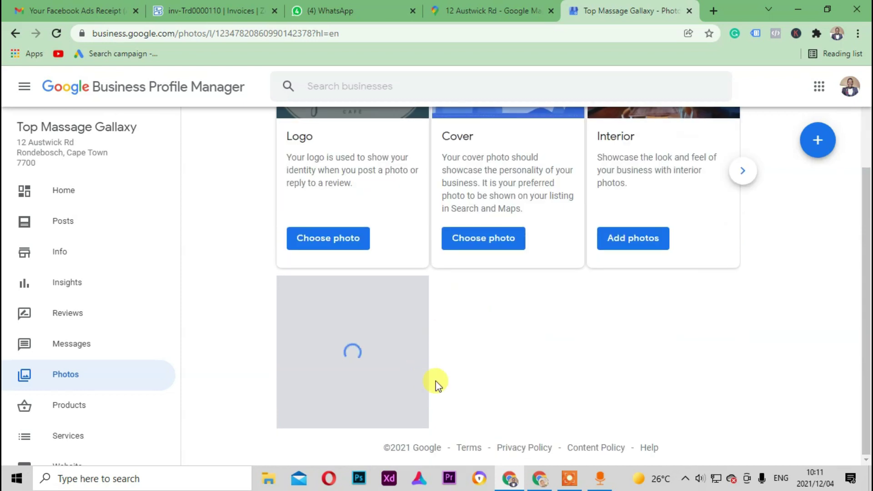
scroll(321, 219, up, 3)
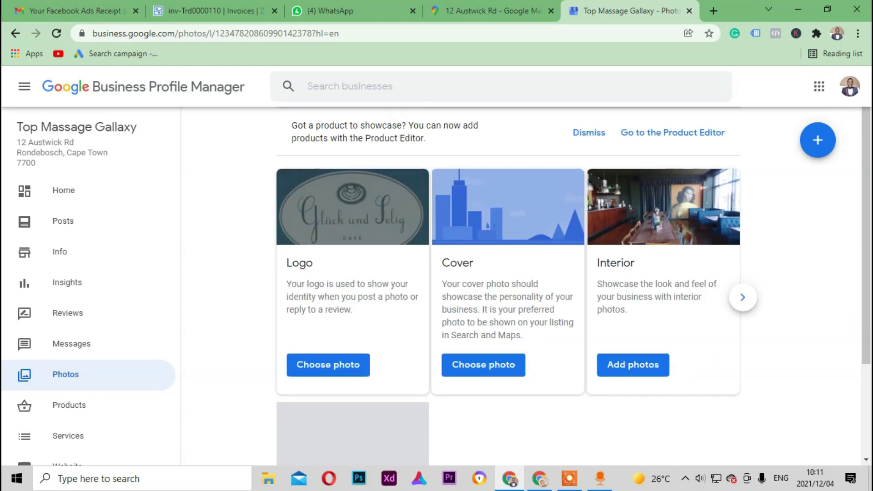
click(91, 191)
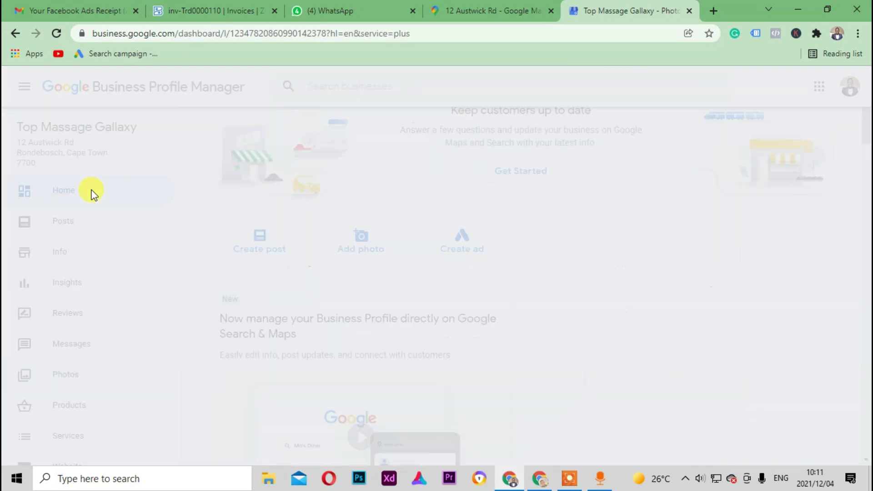